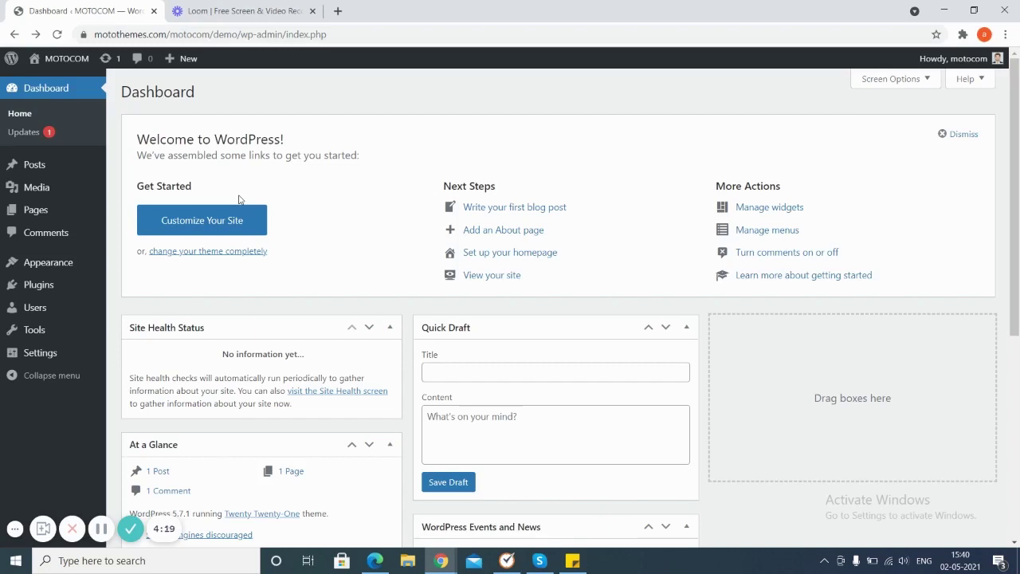
# Activate the installed MOTOCOM theme in place of Twenty Twenty-One.
pyautogui.moveTo(33, 274)
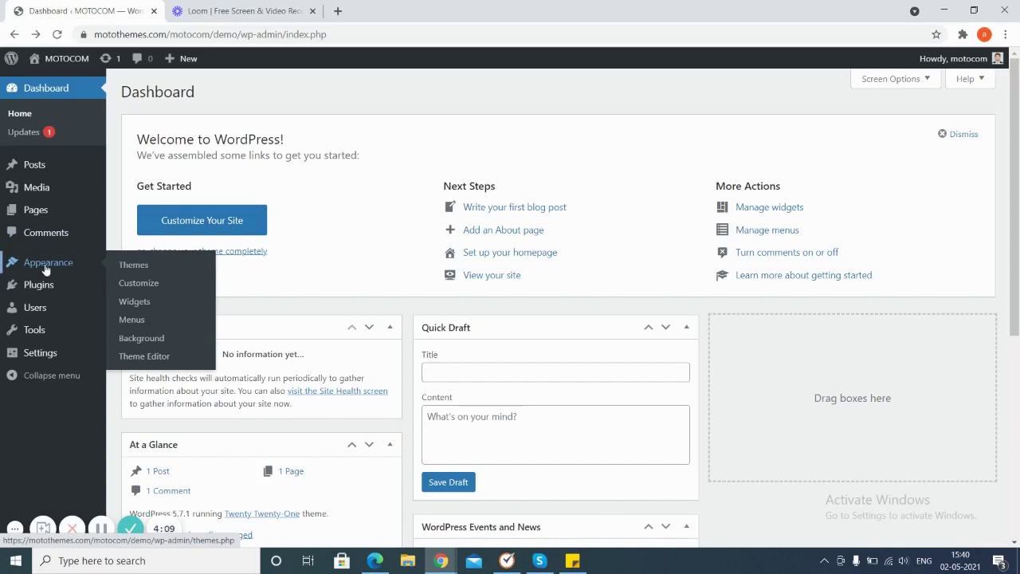
pyautogui.click(46, 269)
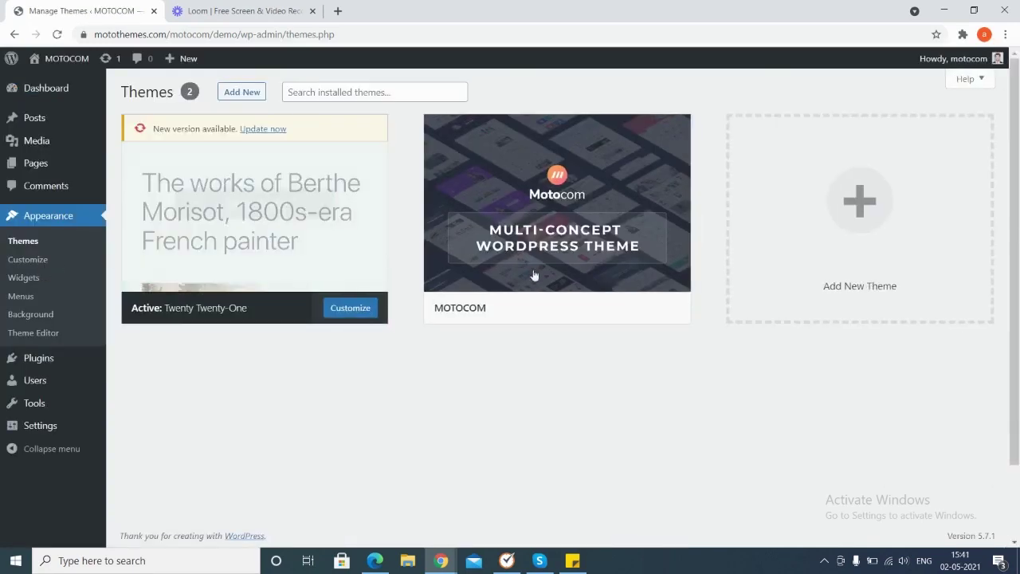
pyautogui.moveTo(523, 251)
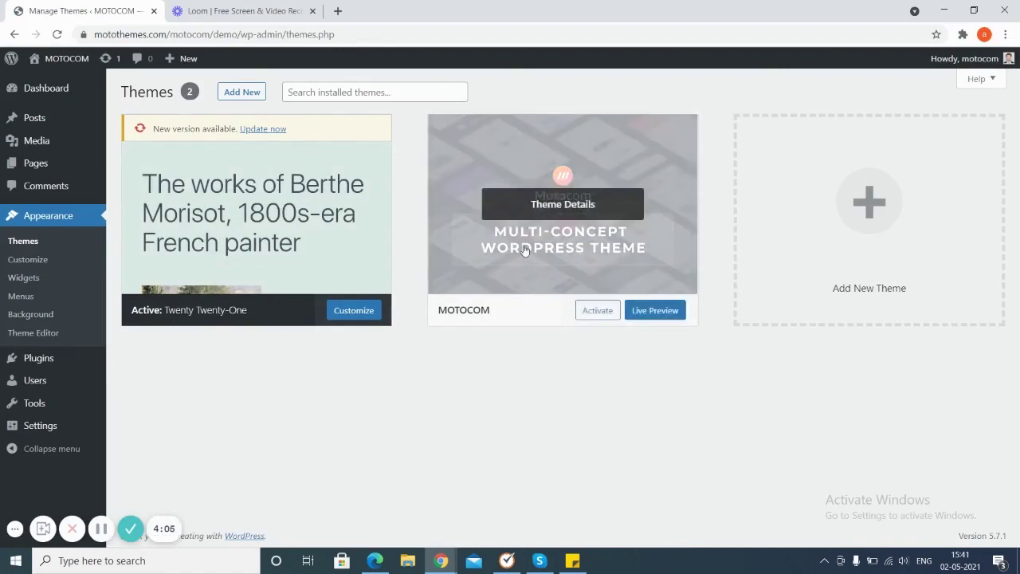
pyautogui.click(597, 313)
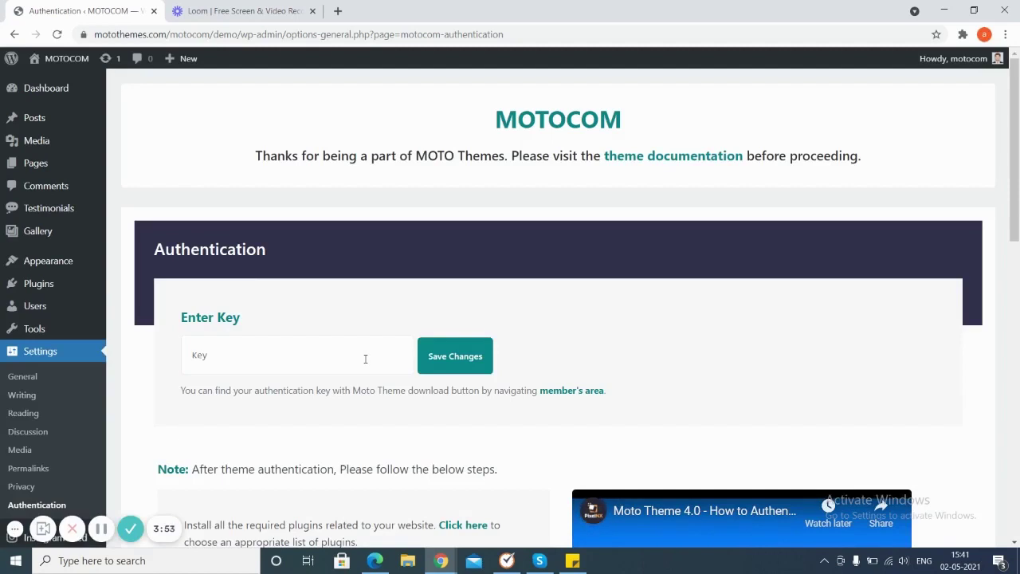
# Enter the theme authentication key and save the changes.
pyautogui.click(365, 359)
pyautogui.click(279, 413)
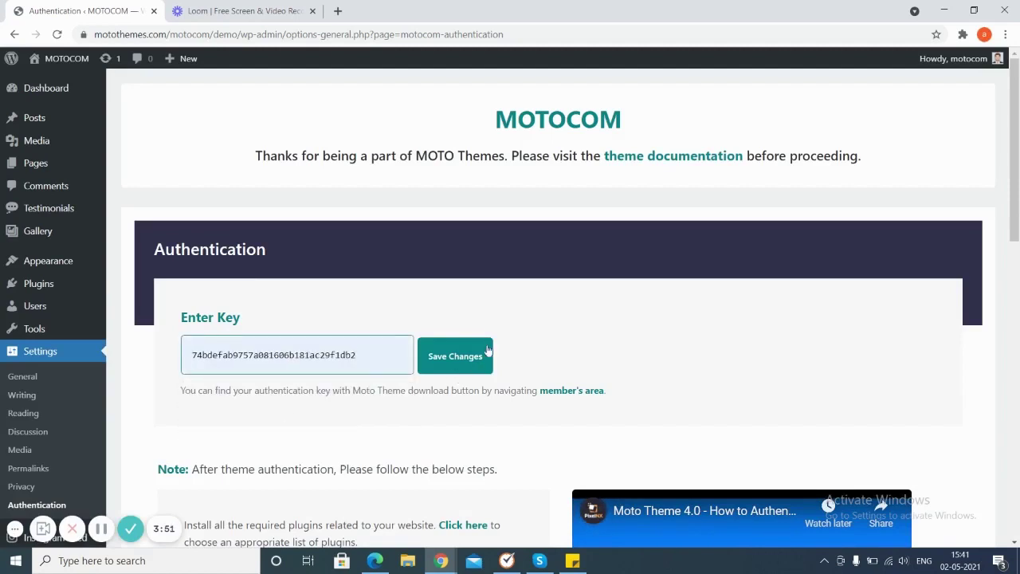
pyautogui.click(459, 359)
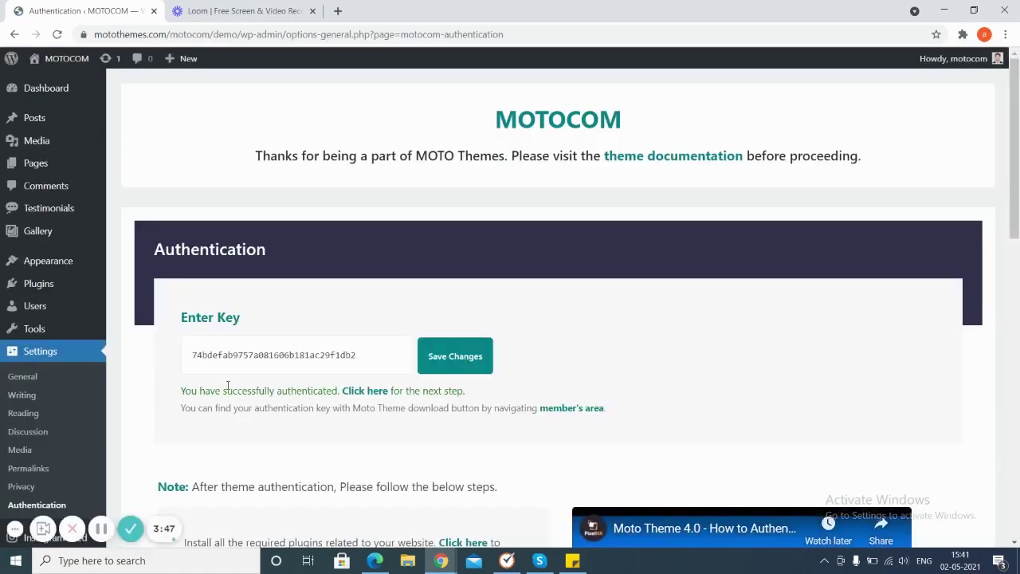
# Proceed from authentication to plugin installation and auto-install the Basic Required Plugins set.
pyautogui.click(366, 392)
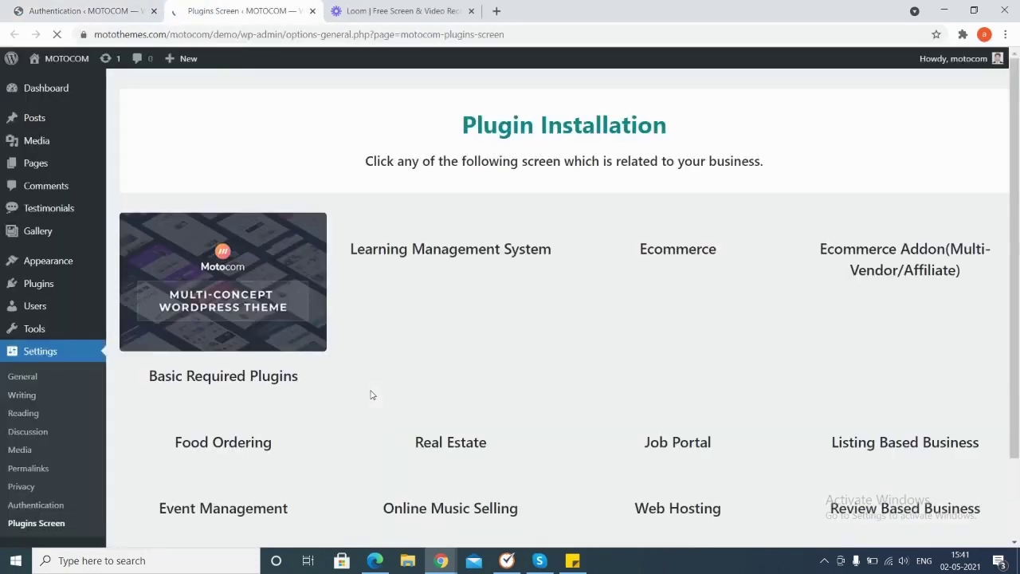
pyautogui.moveTo(370, 395)
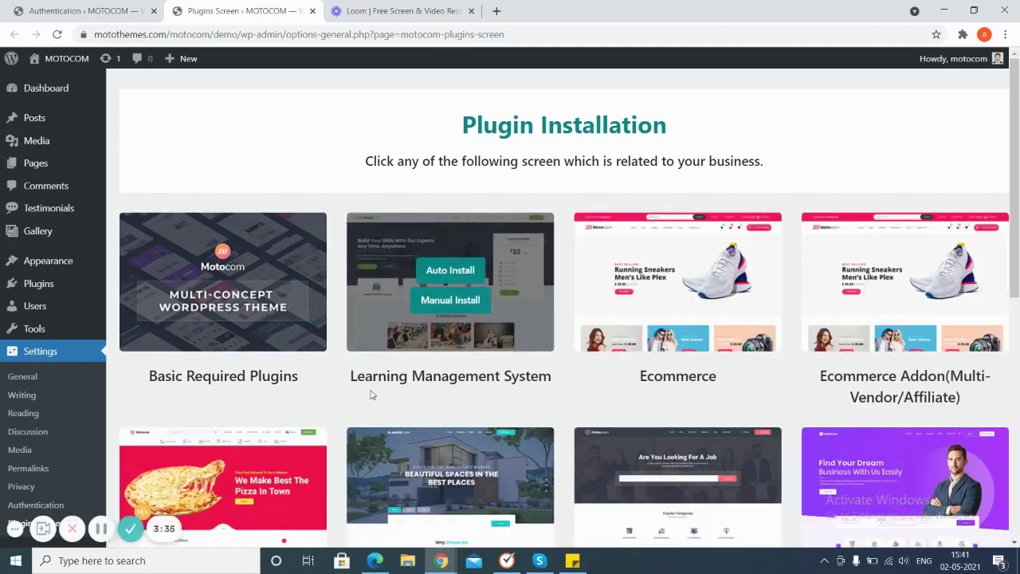
pyautogui.moveTo(222, 354)
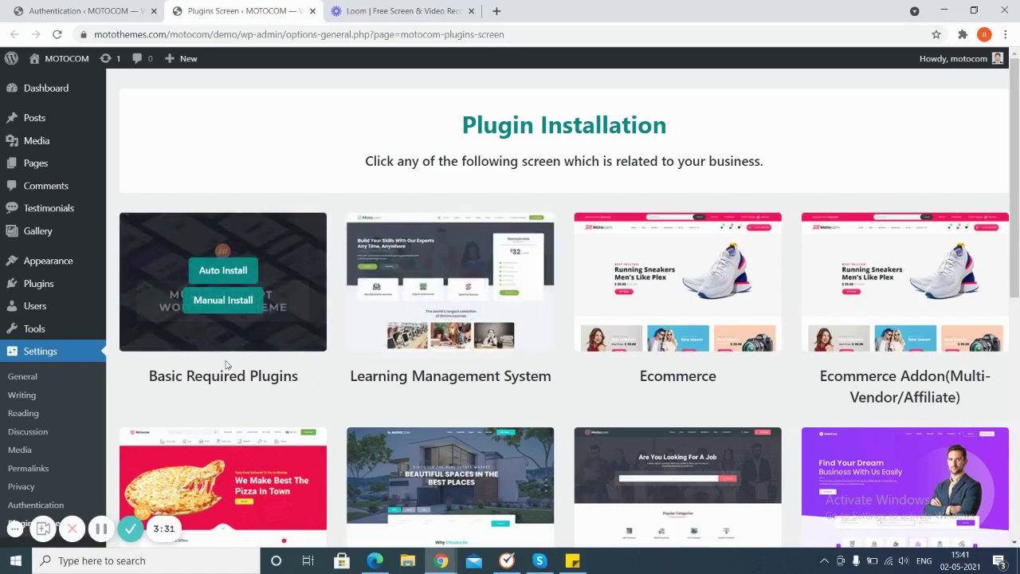
pyautogui.click(224, 269)
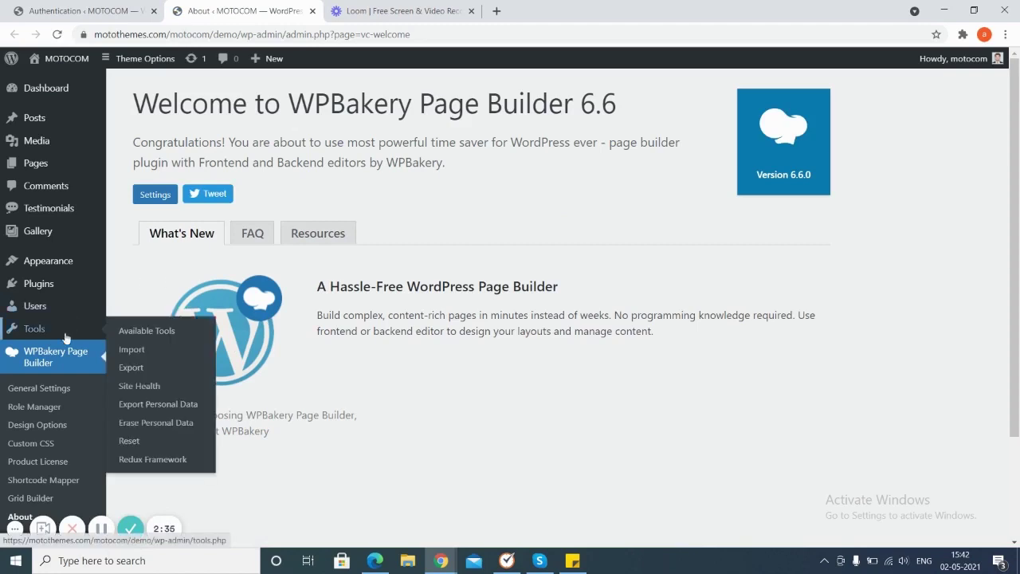
# Return to the theme's Plugins Screen and auto-install the Question Answer Based plugin set.
pyautogui.scroll(-3, 66, 338)
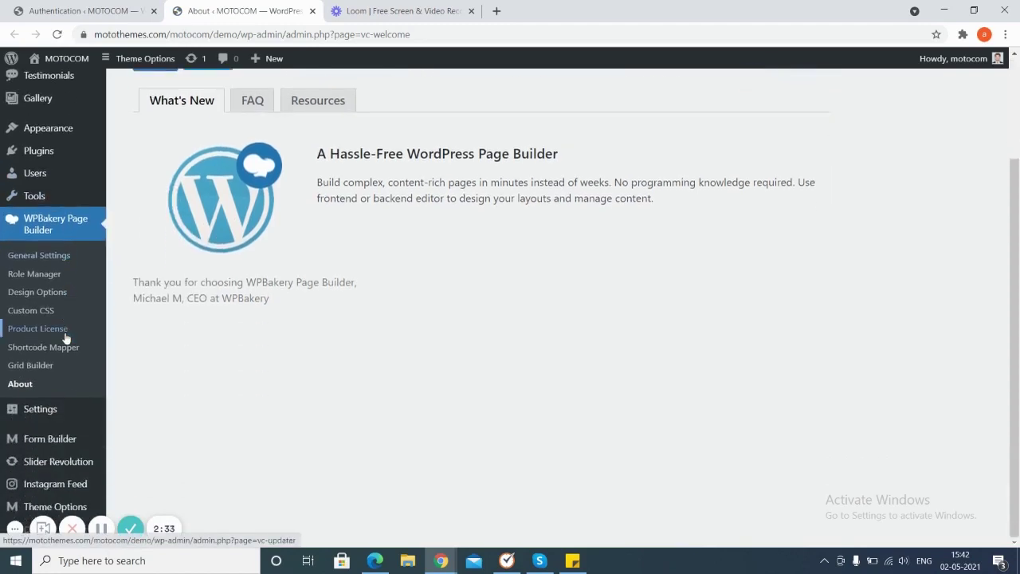
pyautogui.moveTo(19, 411)
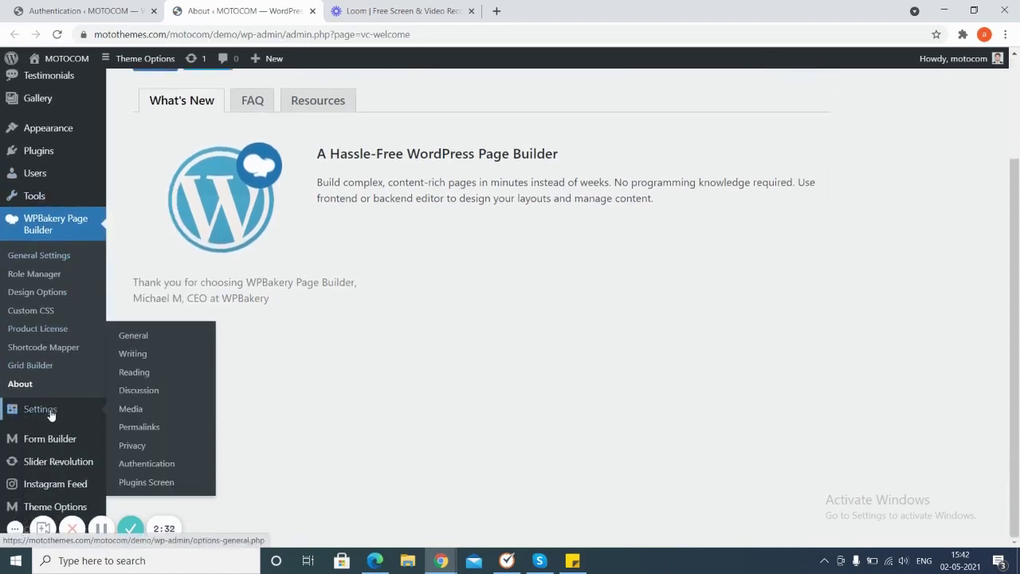
pyautogui.click(133, 483)
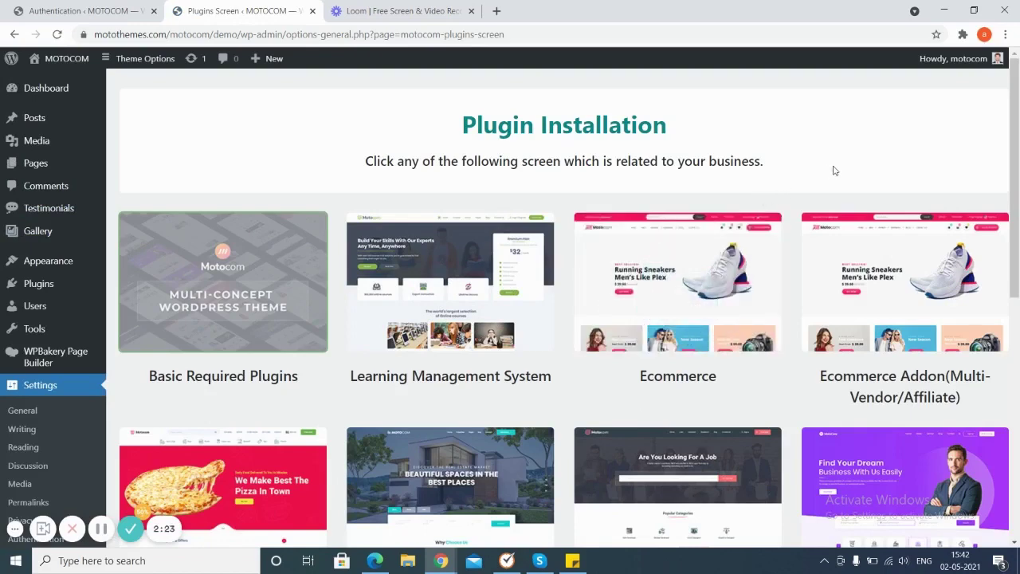
pyautogui.scroll(-3, 835, 170)
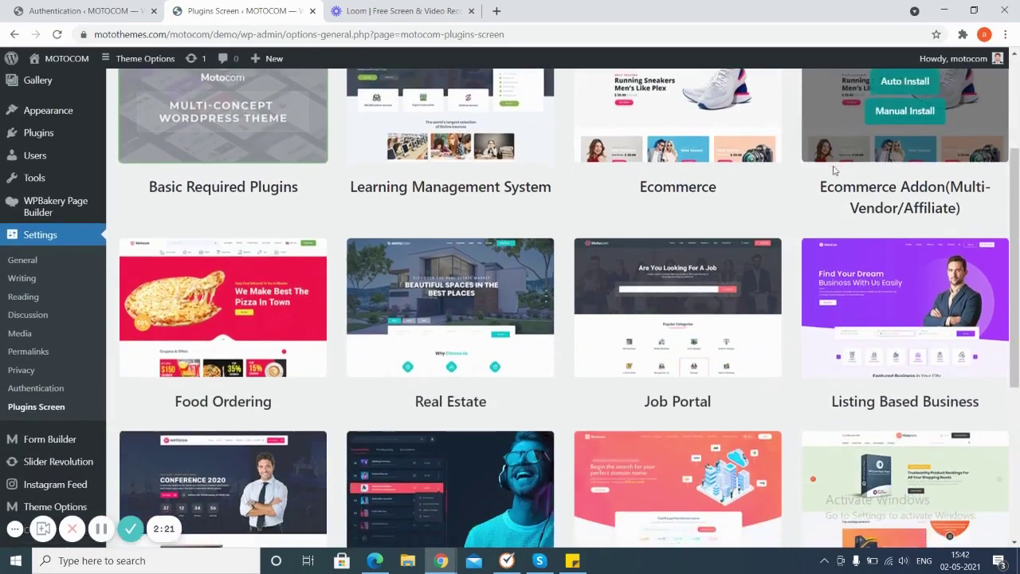
pyautogui.scroll(-4, 834, 165)
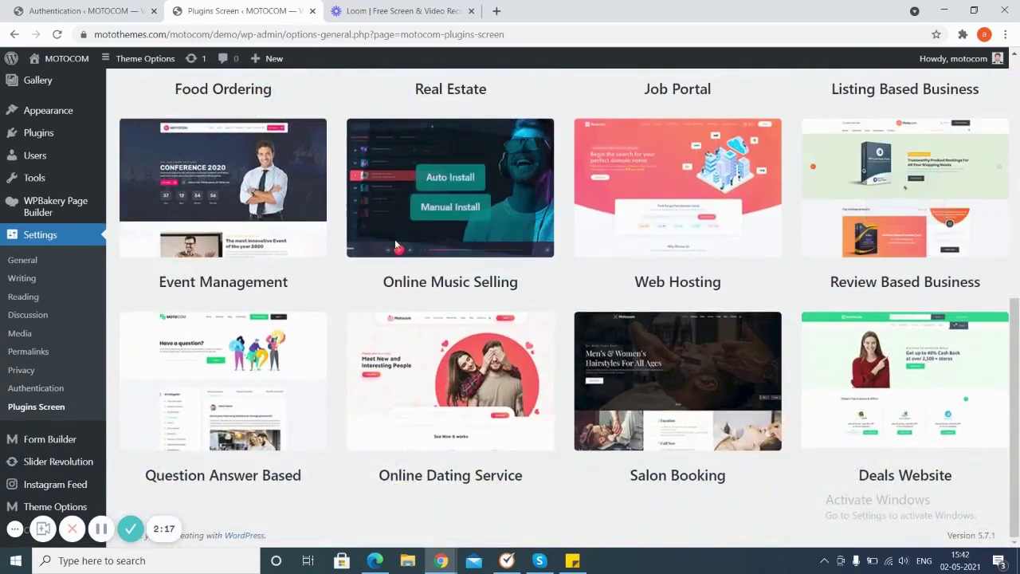
pyautogui.moveTo(203, 426)
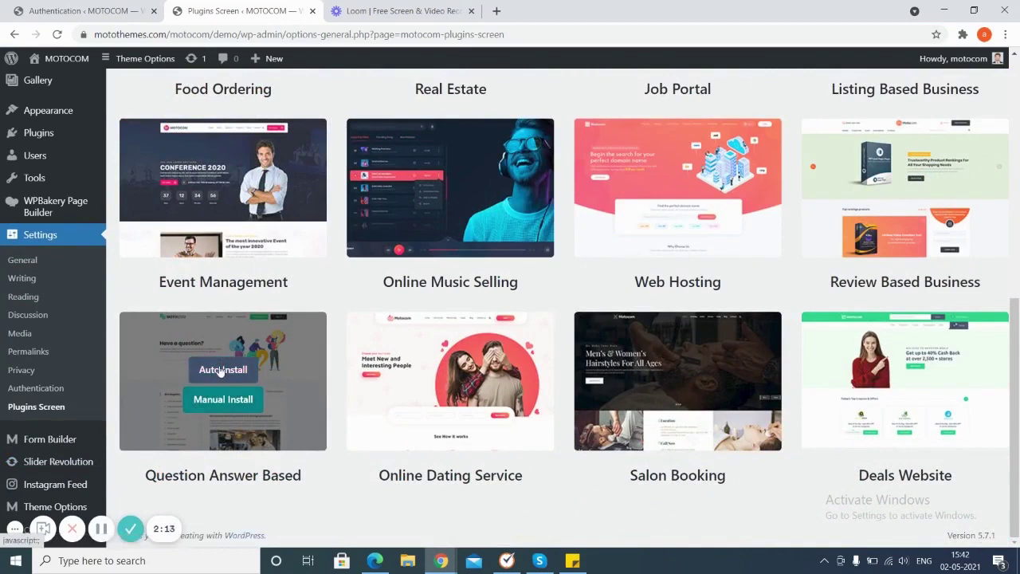
pyautogui.click(221, 371)
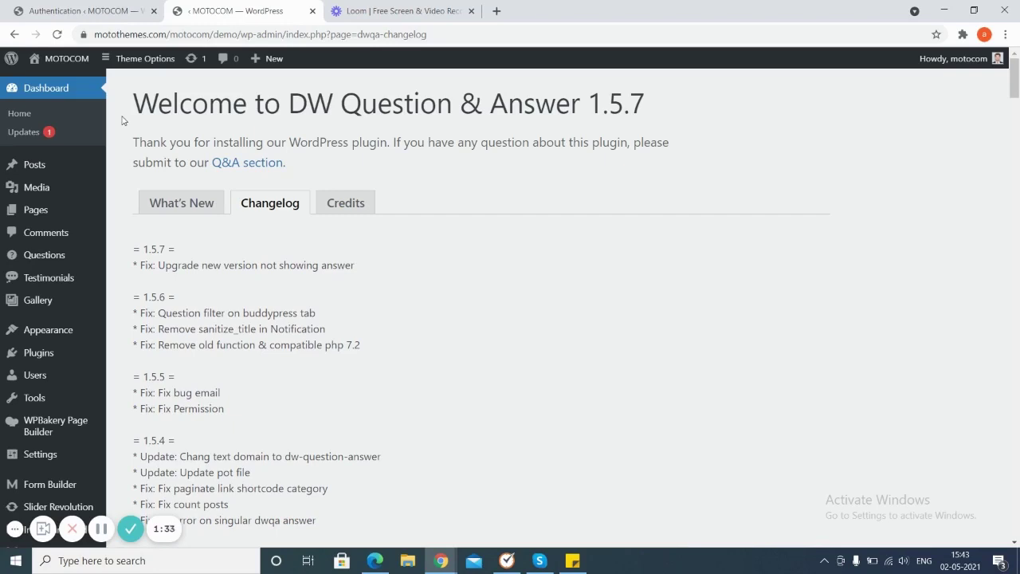
# Upload motocom-demo-importer-17.zip from Downloads as a new plugin, install it and activate it.
pyautogui.moveTo(38, 355)
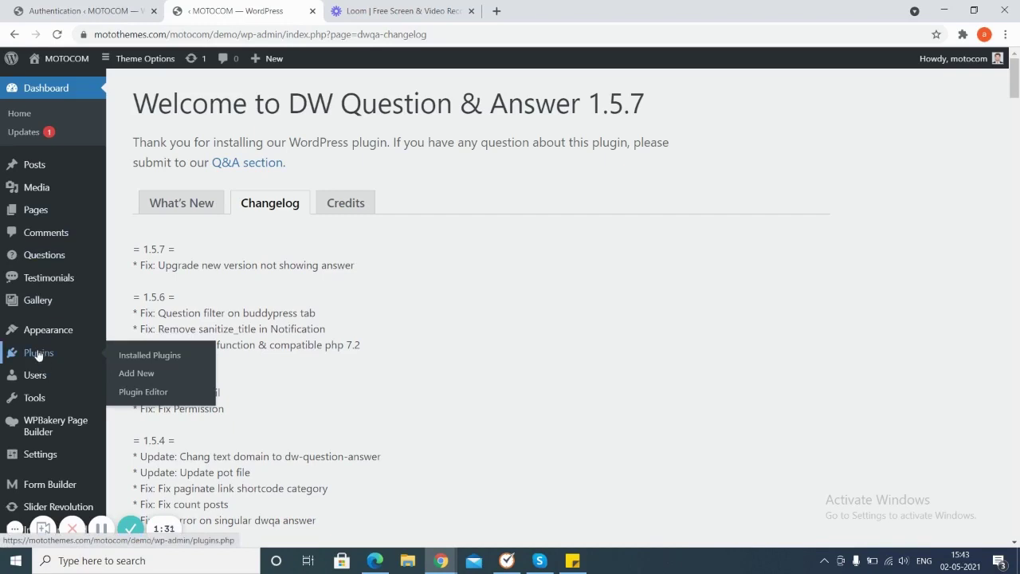
pyautogui.click(125, 374)
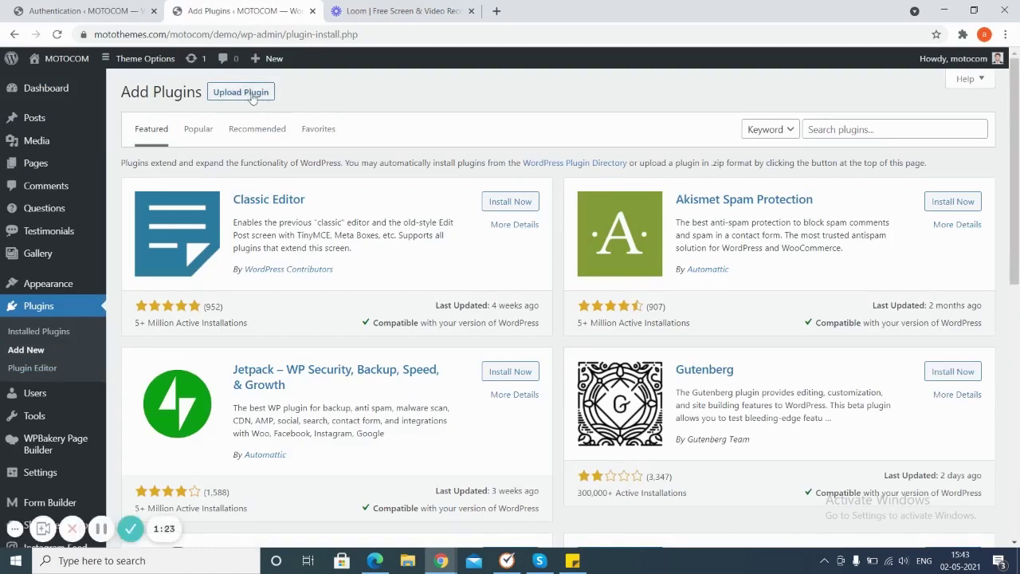
pyautogui.click(241, 100)
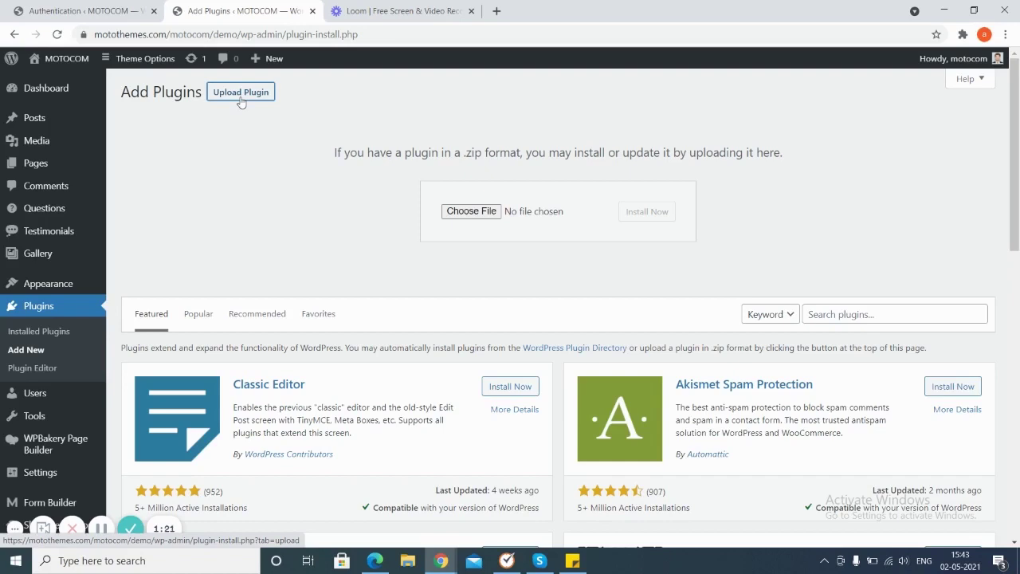
pyautogui.click(471, 212)
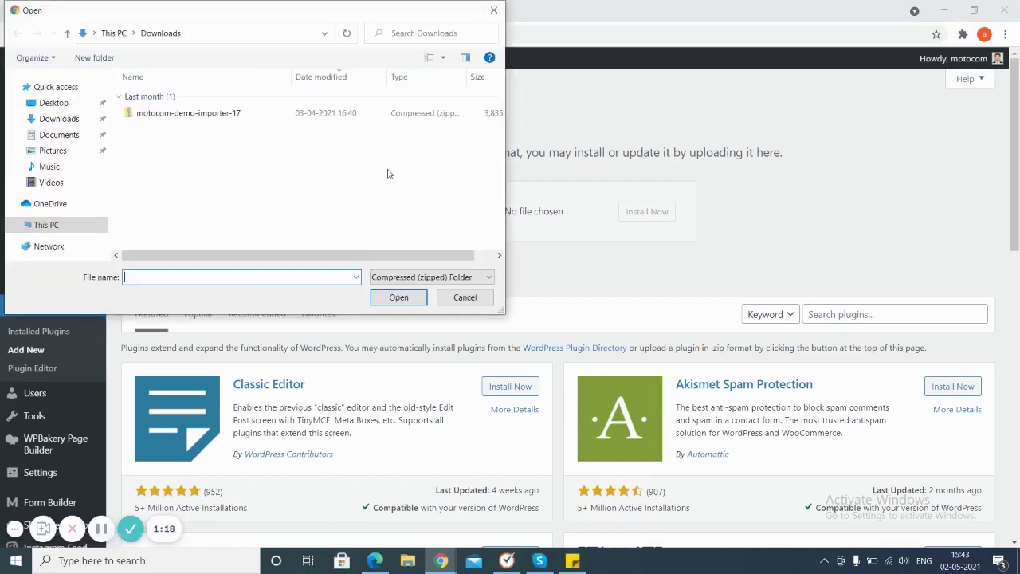
pyautogui.click(285, 113)
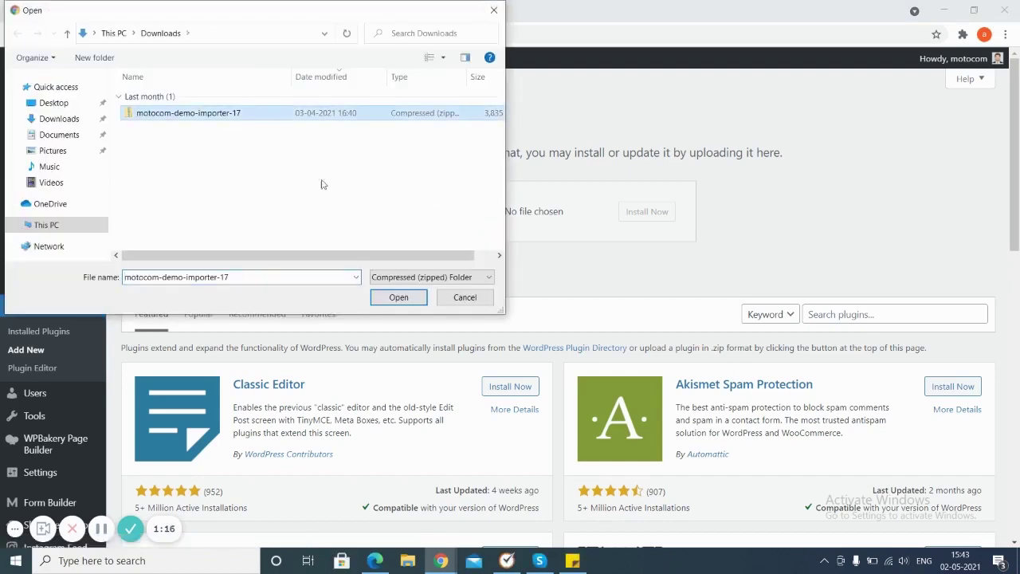
pyautogui.click(397, 299)
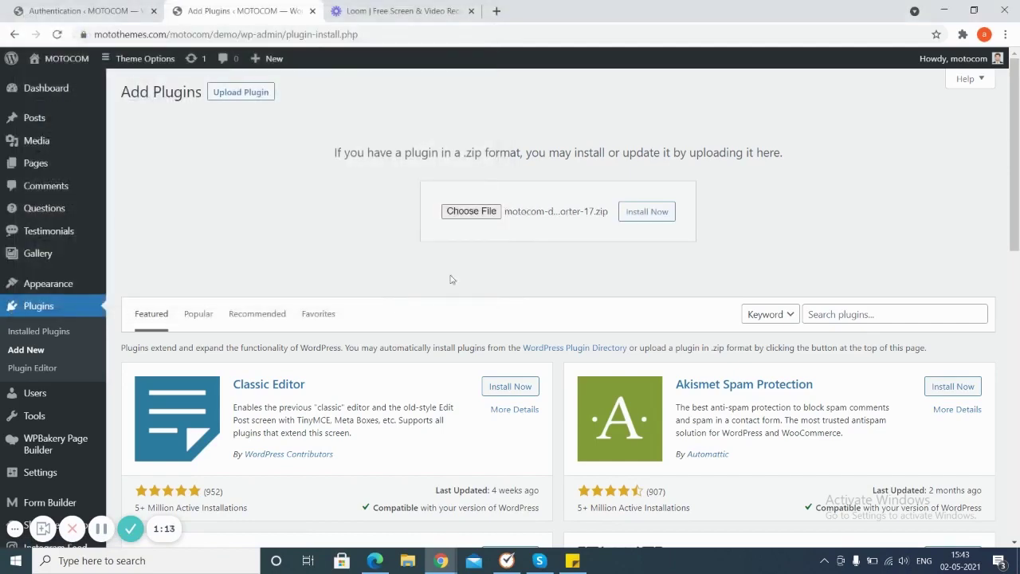
pyautogui.click(647, 211)
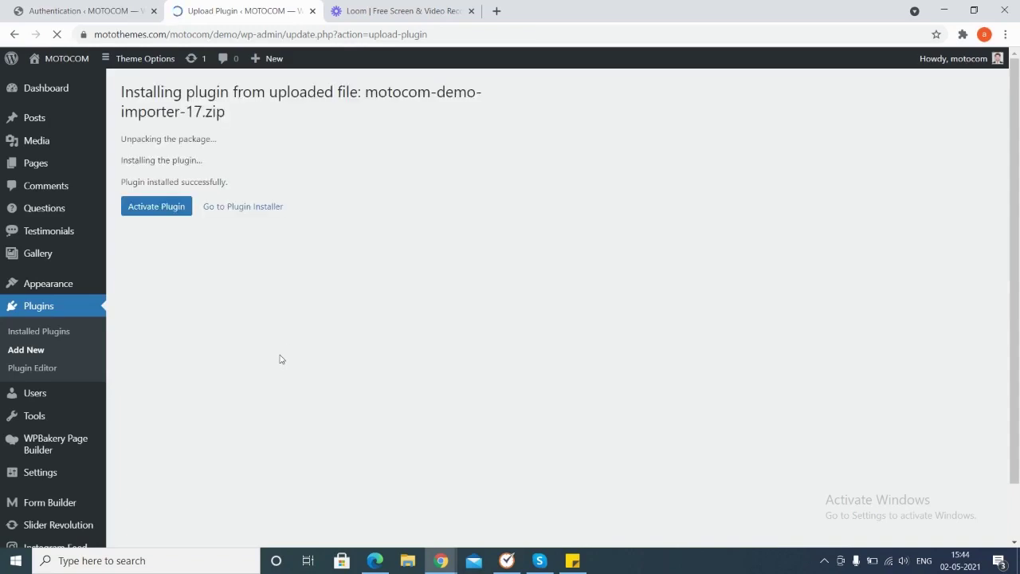
pyautogui.click(163, 208)
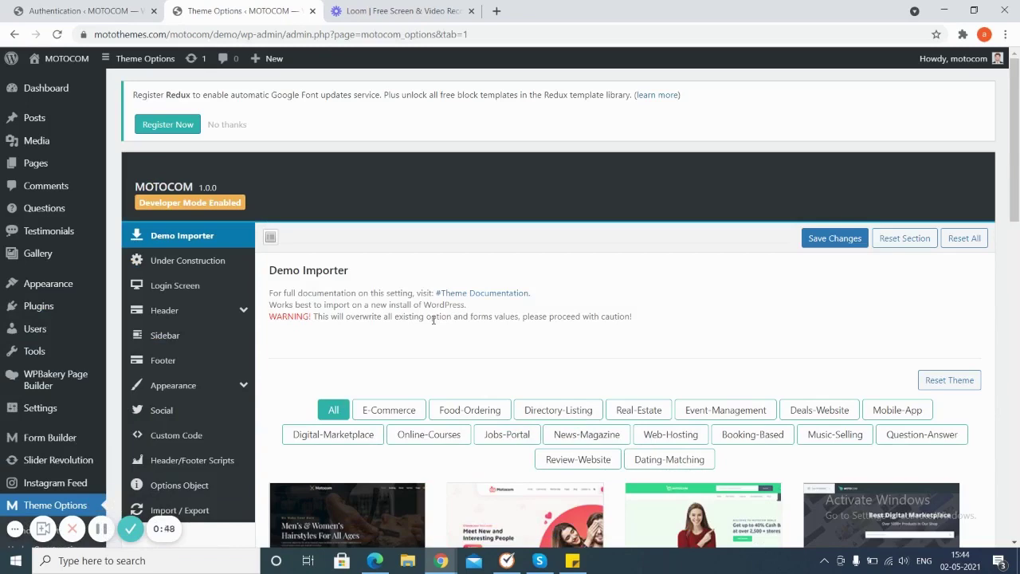
# Filter the Demo Importer to the Question-Answer category and import the Question-Answer demo content, confirming the import.
pyautogui.scroll(-3, 432, 319)
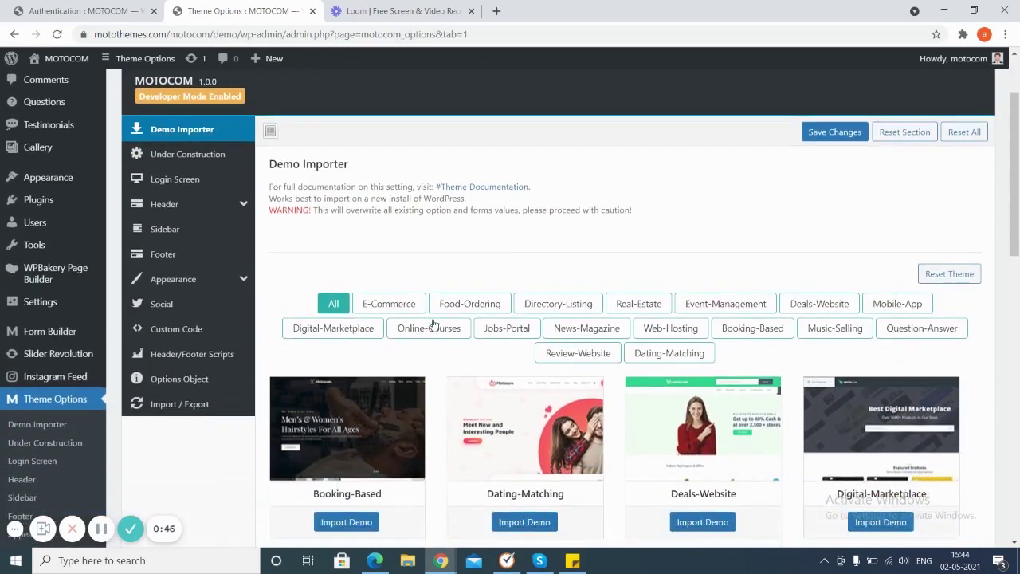
pyautogui.scroll(-3, 432, 323)
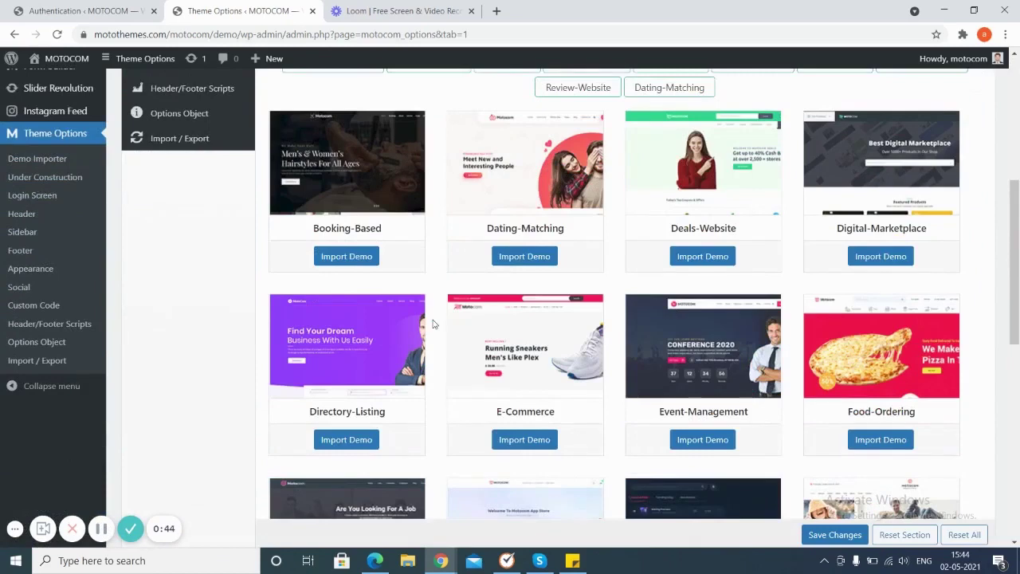
pyautogui.scroll(-1, 433, 323)
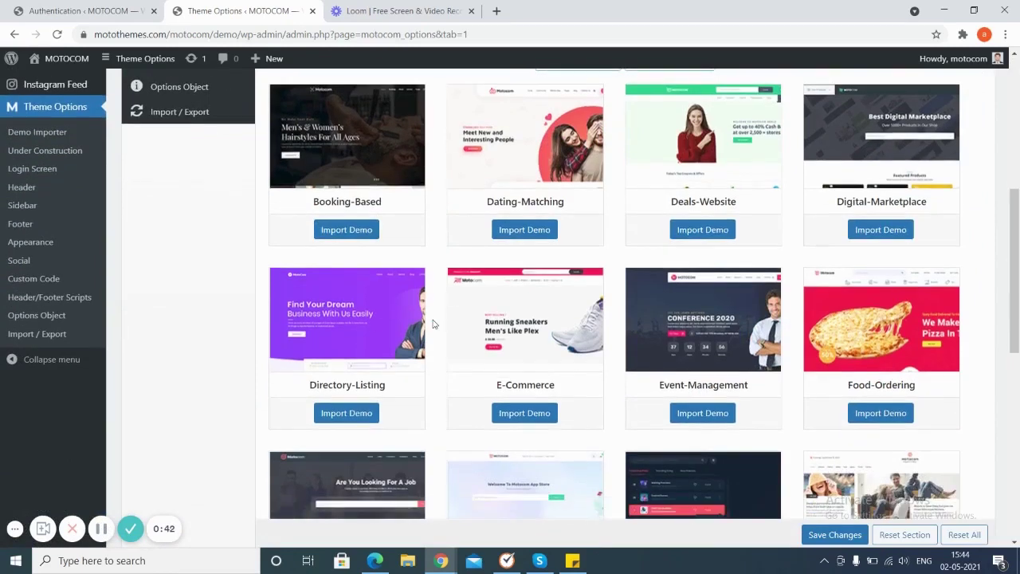
pyautogui.scroll(5, 433, 324)
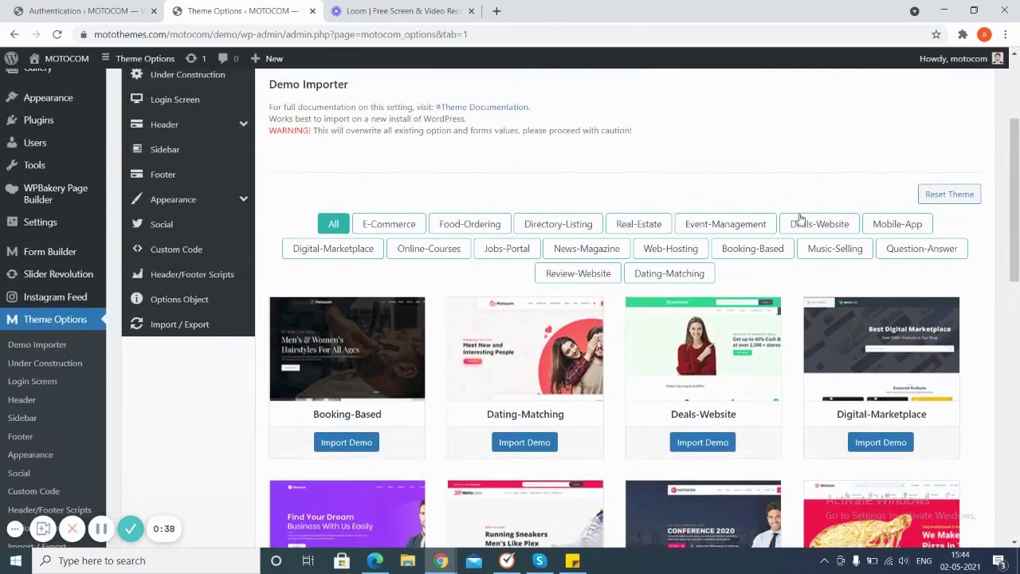
pyautogui.click(946, 248)
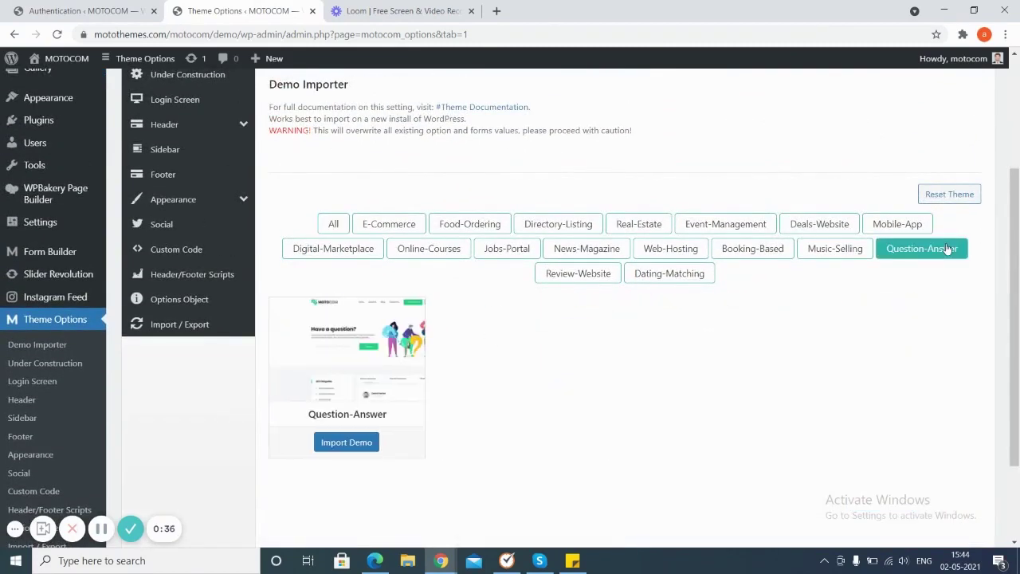
pyautogui.moveTo(338, 421)
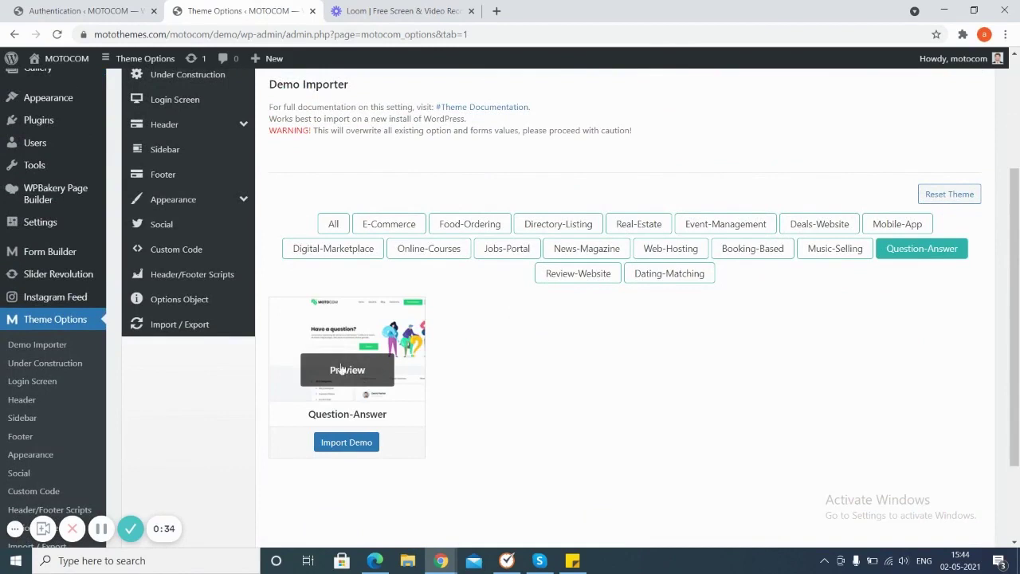
pyautogui.click(346, 444)
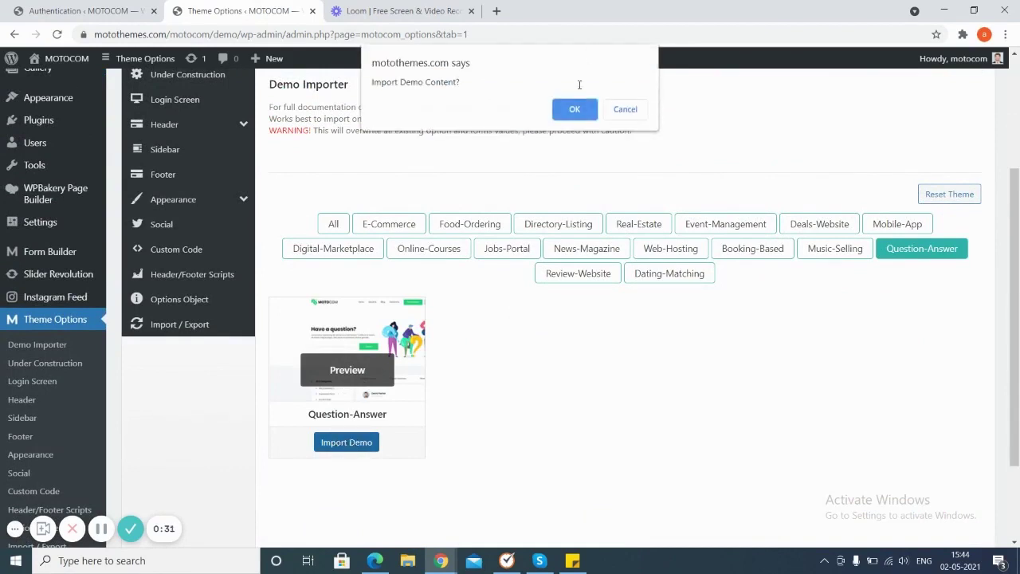
pyautogui.click(575, 109)
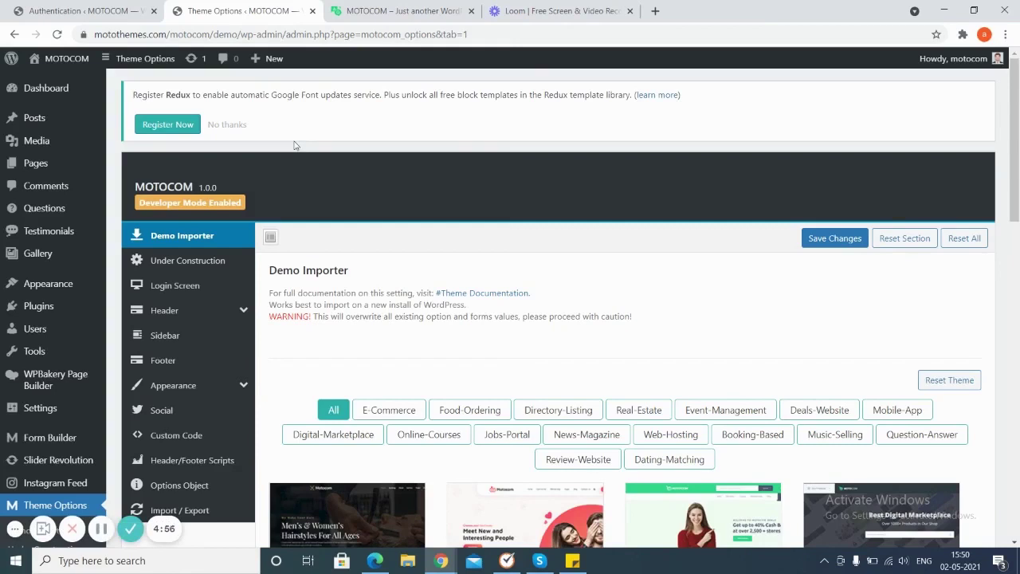
# View the site's front-end home page with the imported Question-Answer demo.
pyautogui.moveTo(67, 60)
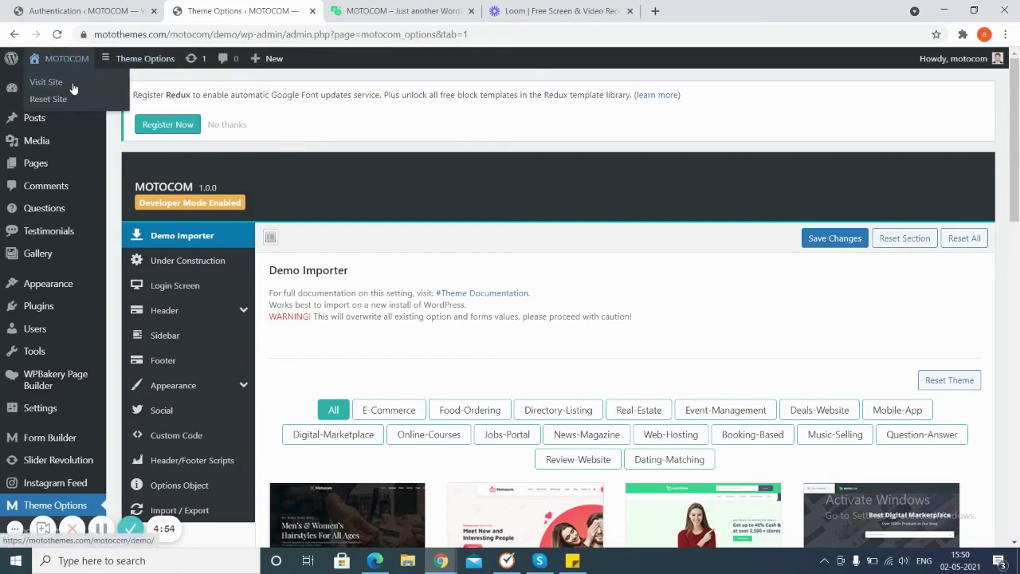
pyautogui.click(413, 8)
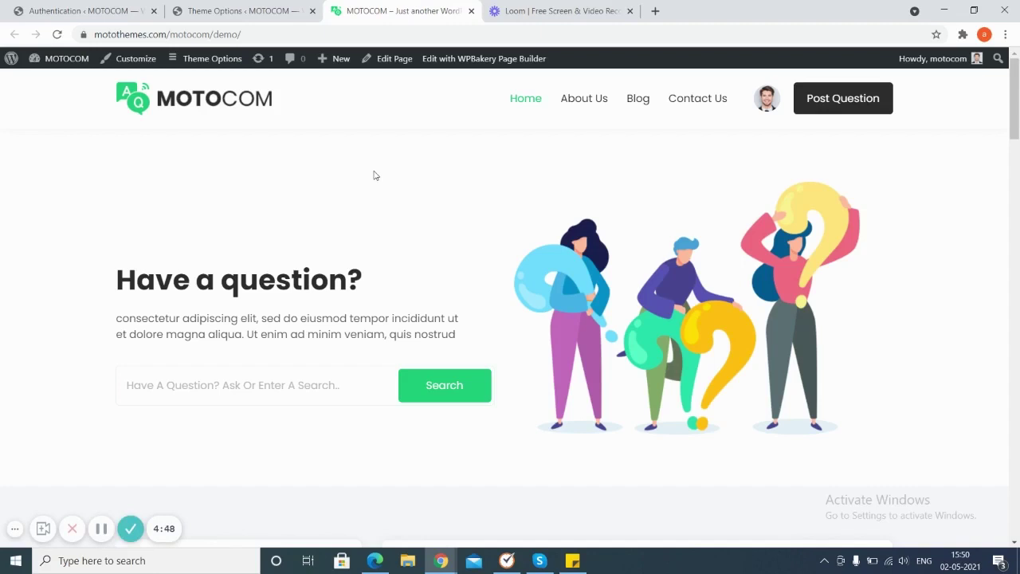
# Examine the demo home page's question search, filters, question list, sidebar widgets and pagination.
pyautogui.scroll(-1, 375, 175)
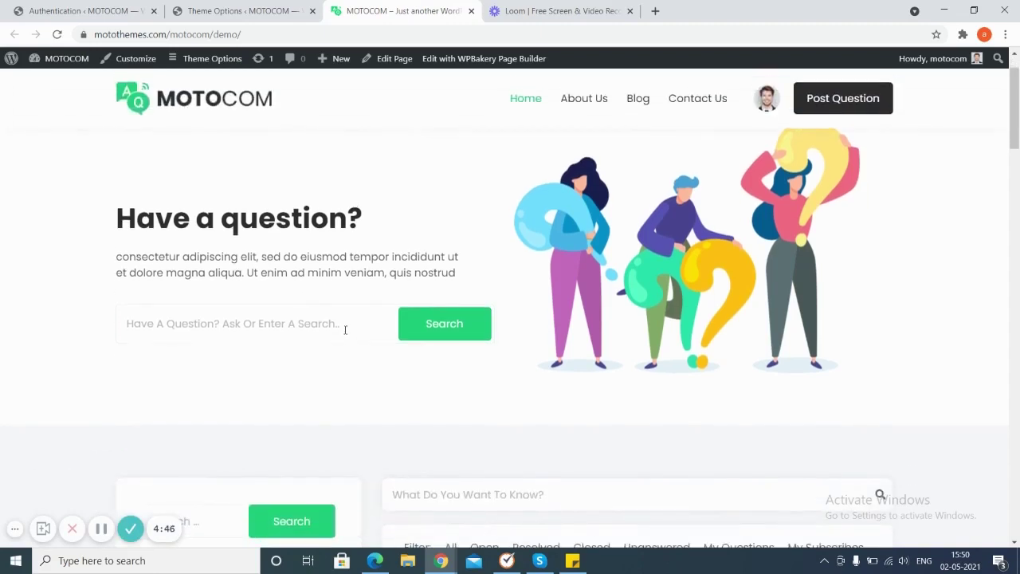
pyautogui.scroll(-4, 384, 263)
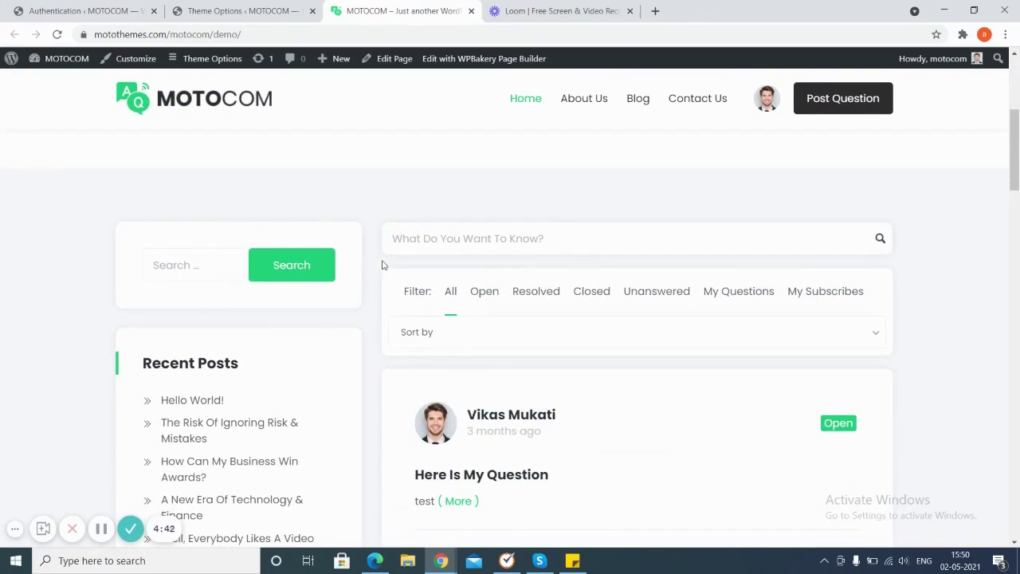
pyautogui.scroll(-2, 382, 264)
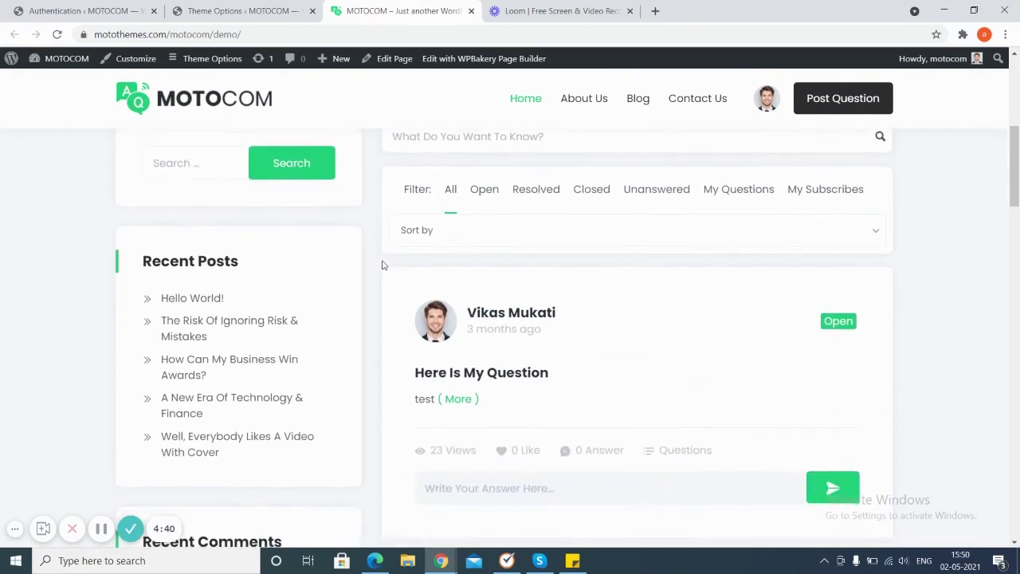
pyautogui.scroll(-4, 382, 265)
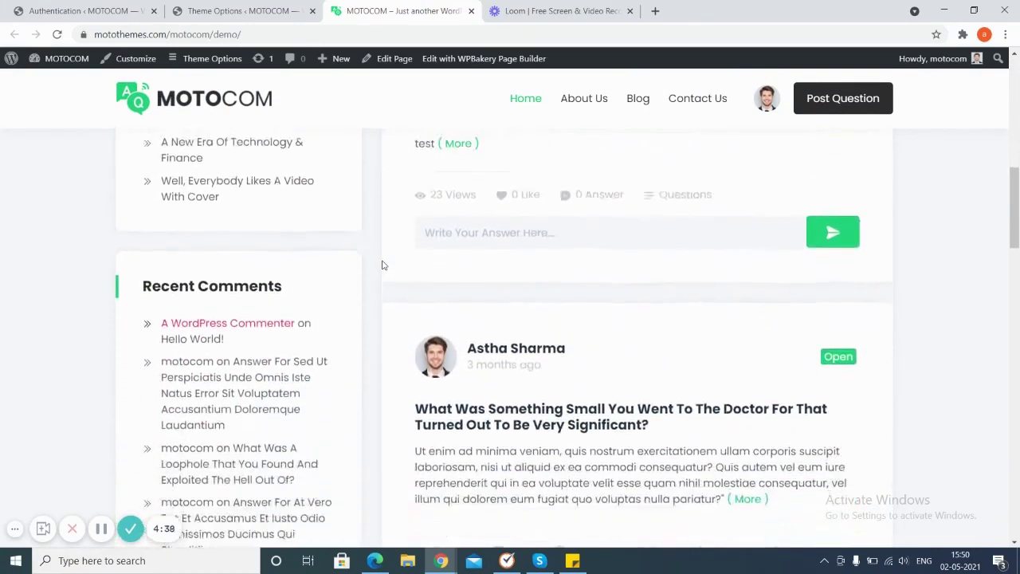
pyautogui.scroll(-1, 382, 265)
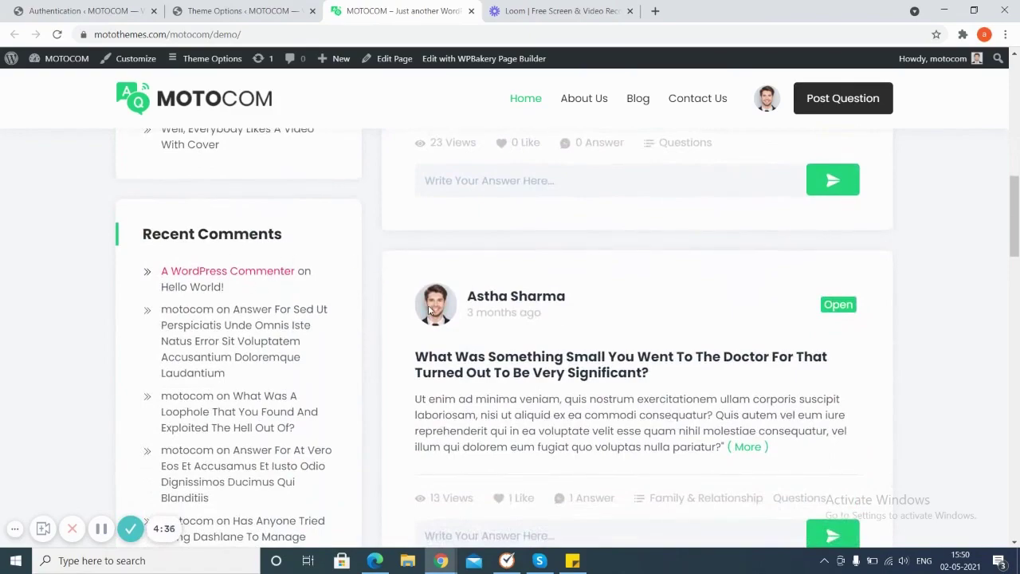
pyautogui.scroll(-10, 430, 310)
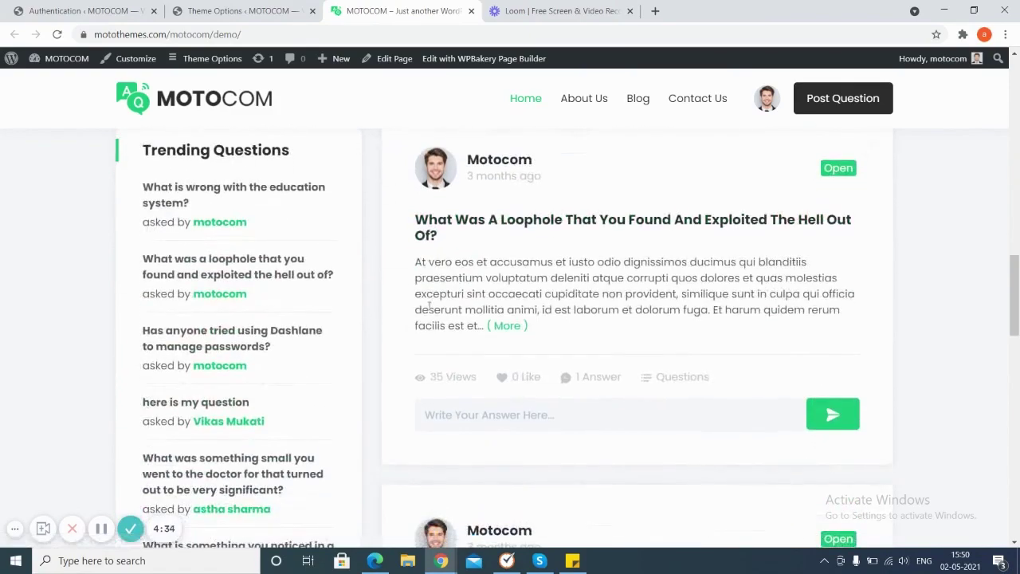
pyautogui.scroll(-6, 429, 305)
pyautogui.scroll(-3, 429, 310)
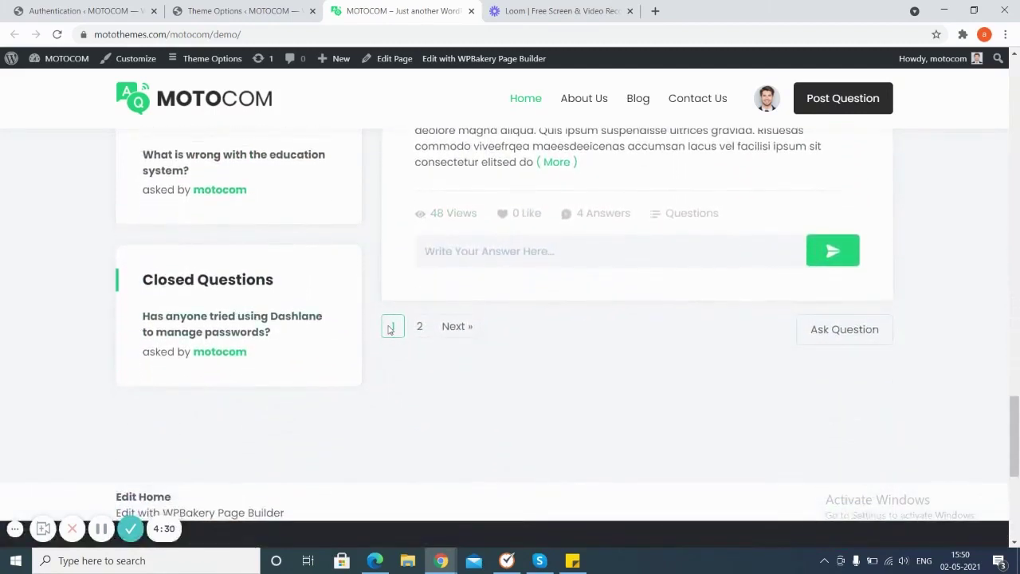
pyautogui.scroll(3, 391, 329)
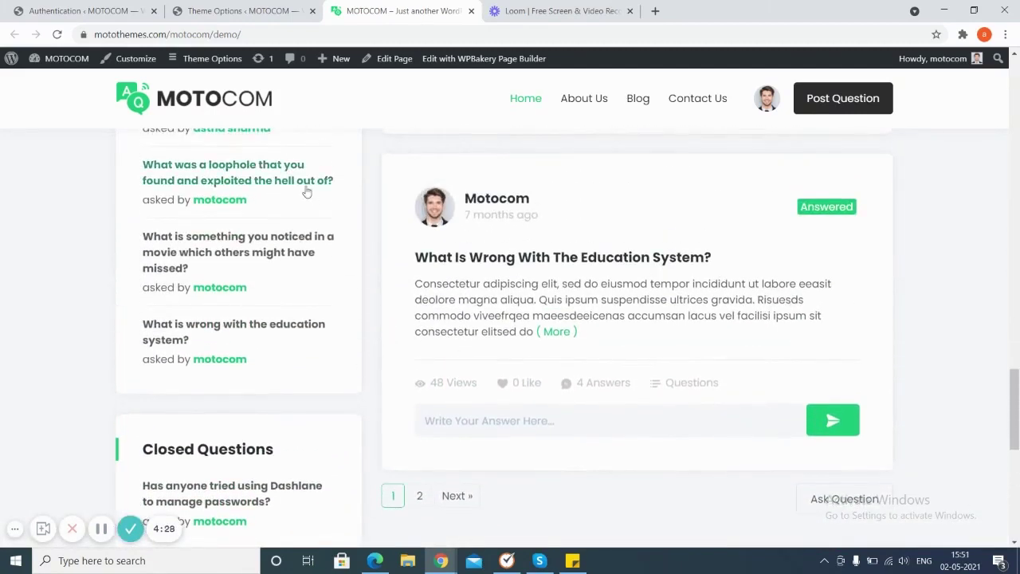
# Return to the WordPress admin and open the list of all questions to review its entries.
pyautogui.click(265, 8)
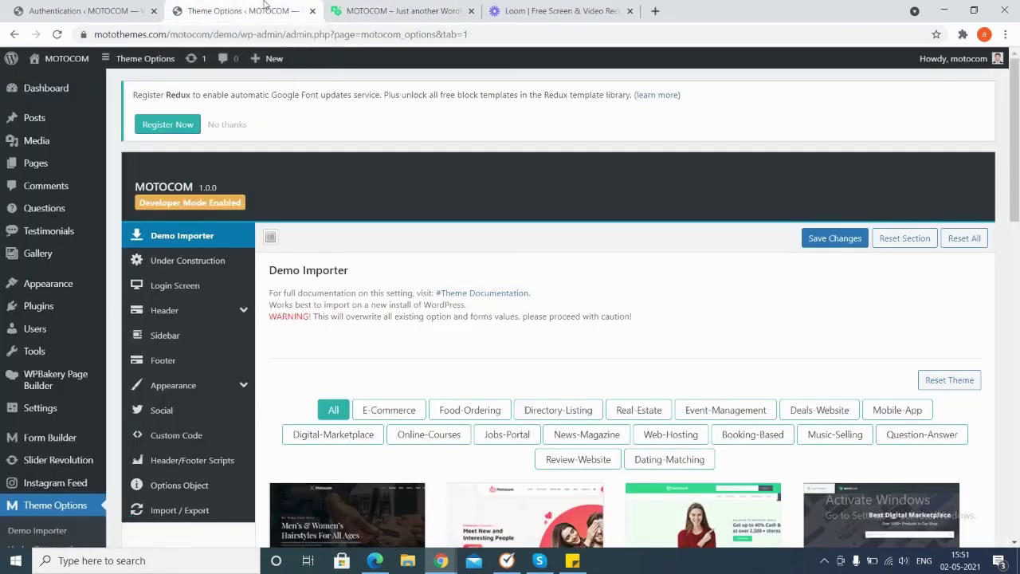
pyautogui.moveTo(50, 209)
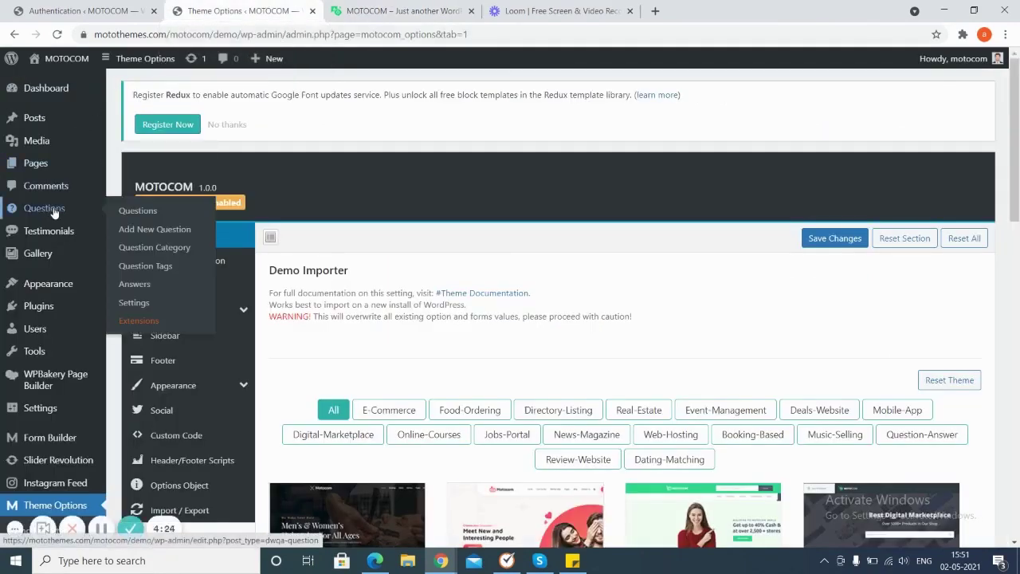
pyautogui.click(133, 212)
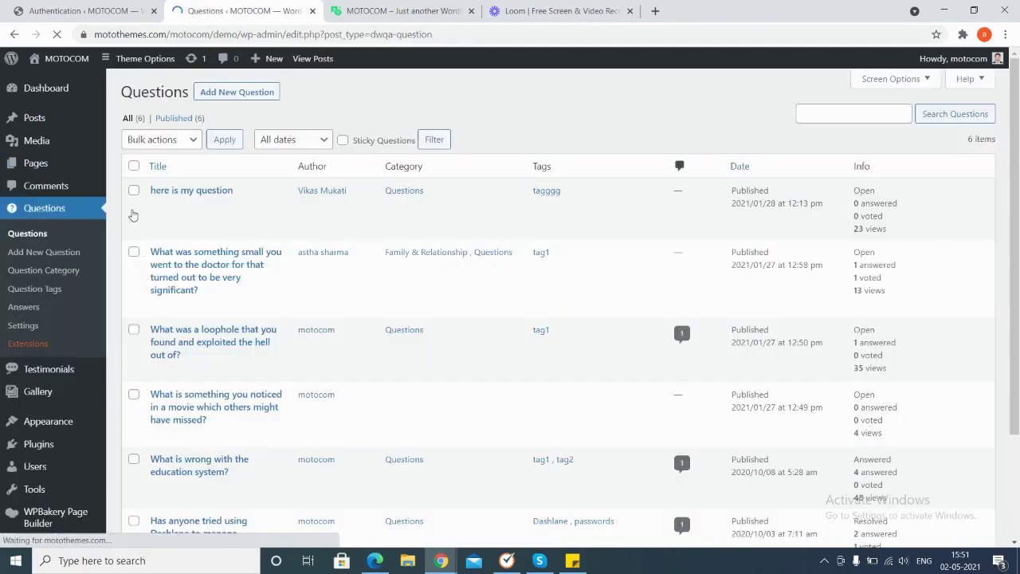
pyautogui.moveTo(187, 219)
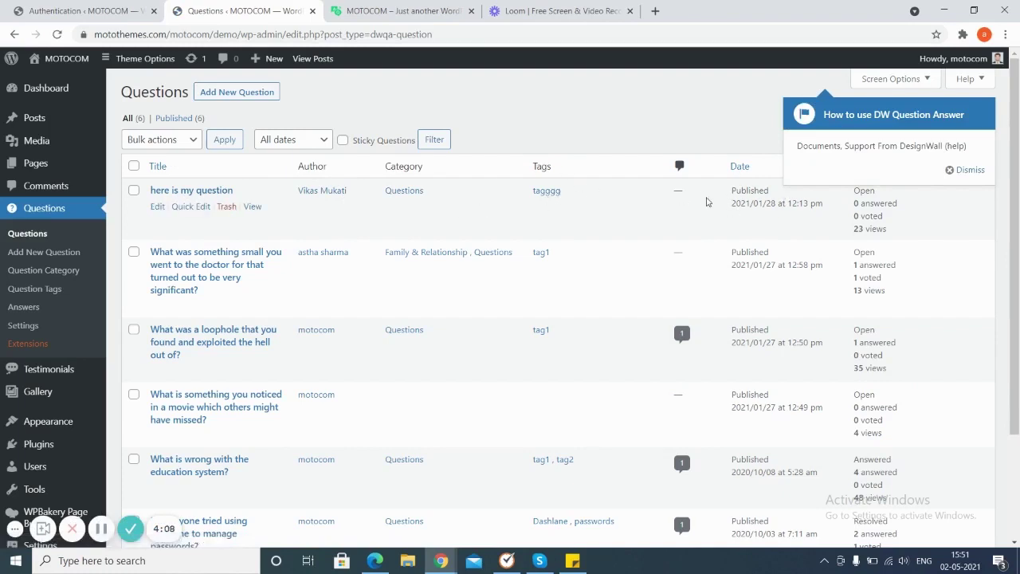
# Open a blank new question form and review its status choices, category and tag boxes, and author choices.
pyautogui.click(238, 95)
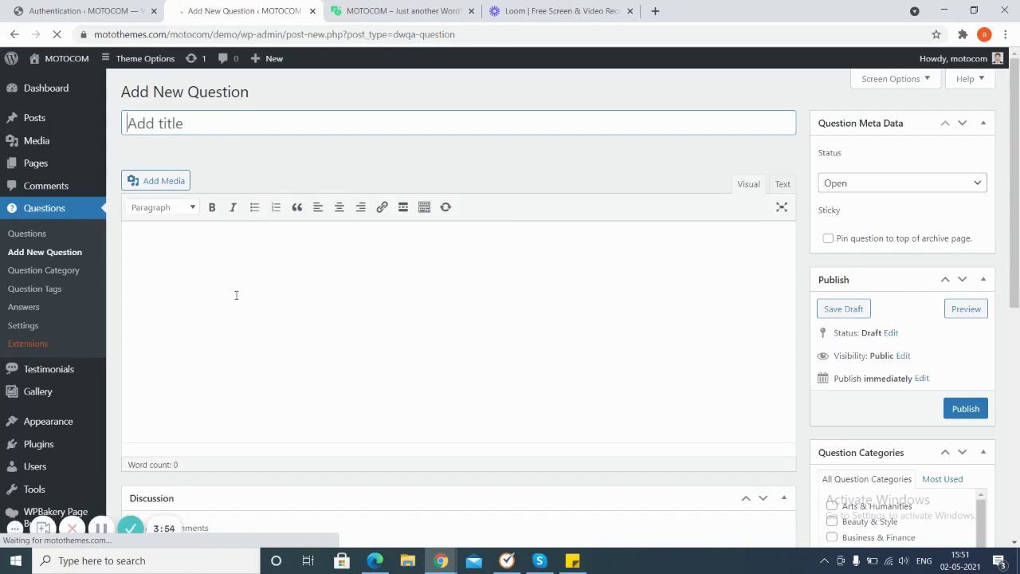
pyautogui.click(958, 184)
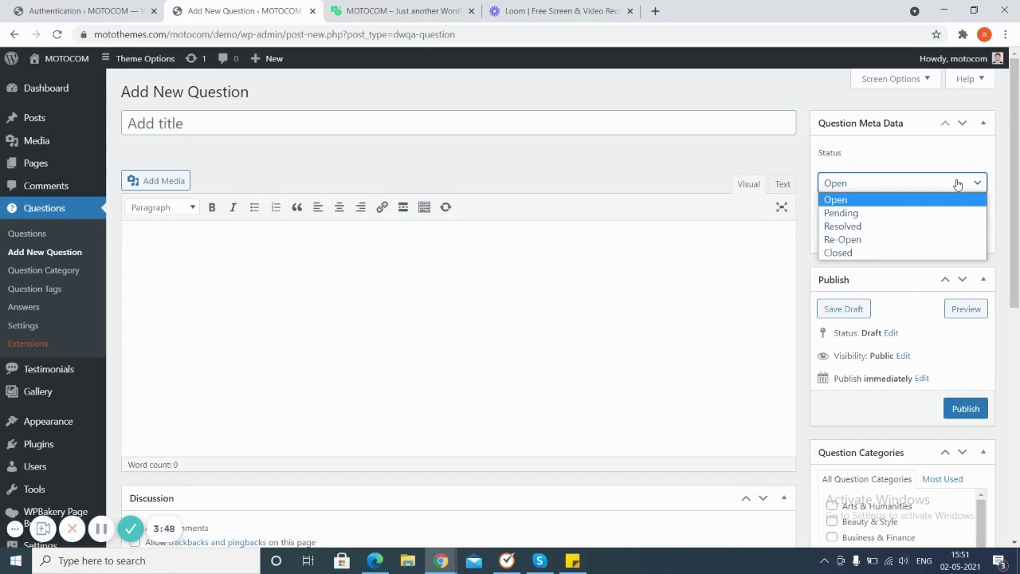
pyautogui.moveTo(1012, 186); pyautogui.dragTo(1016, 349)
pyautogui.click(234, 304)
pyautogui.click(233, 304)
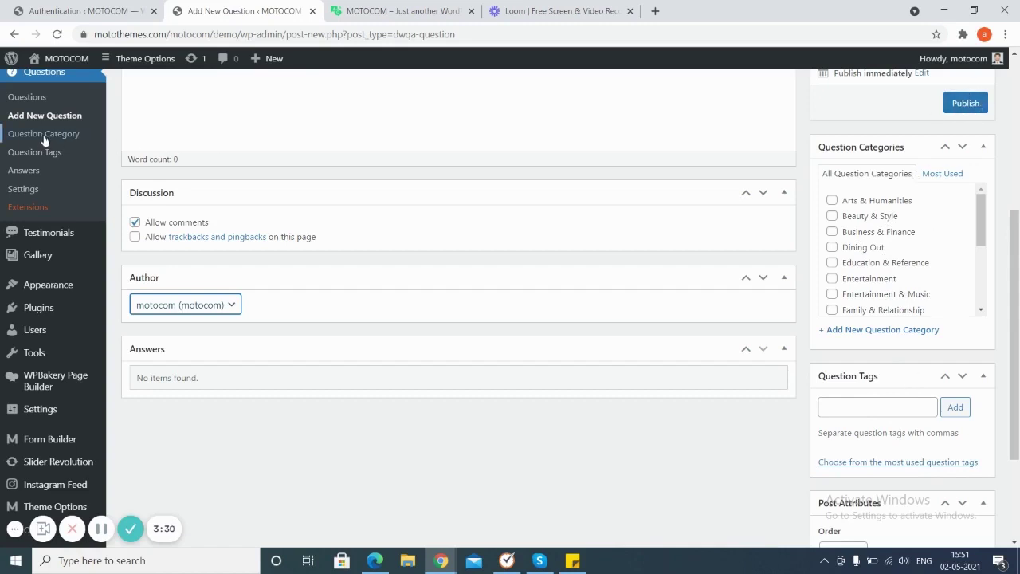
# Open the DWQA settings and review the General options for pages, questions, answers, voting, Akismet, auto closure and captcha type.
pyautogui.click(35, 189)
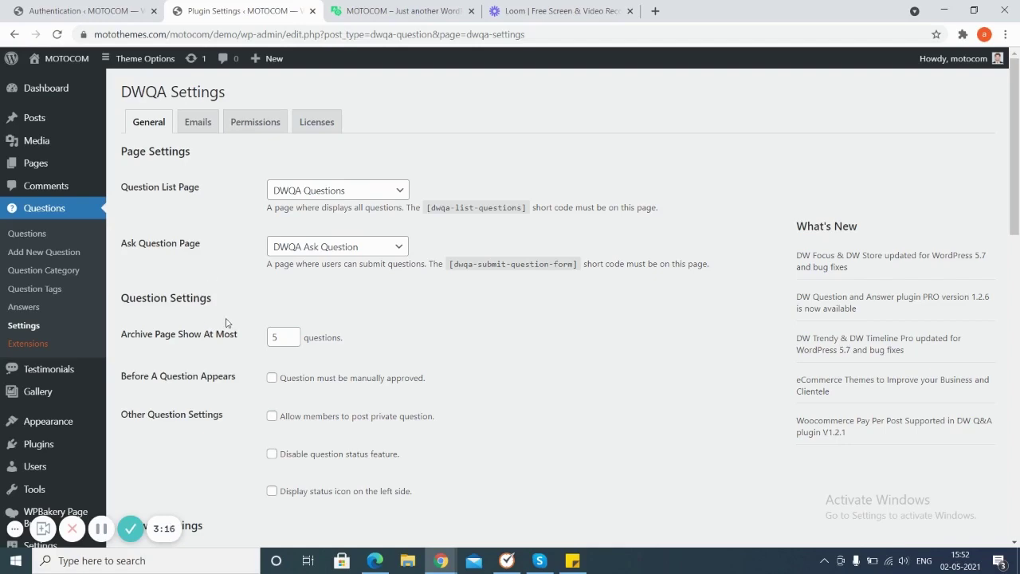
pyautogui.scroll(-2, 226, 323)
pyautogui.scroll(-2, 227, 323)
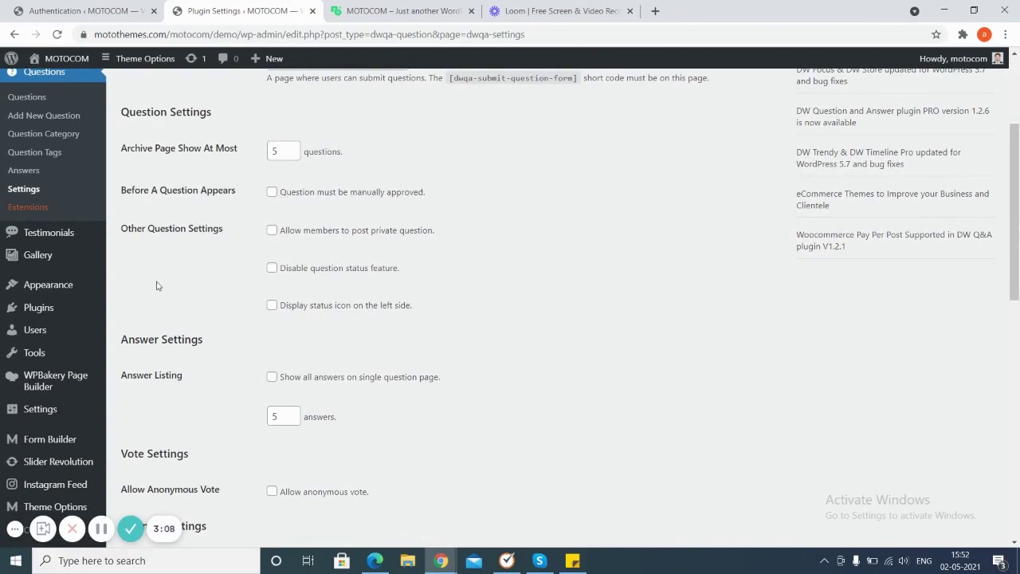
pyautogui.scroll(-2, 173, 323)
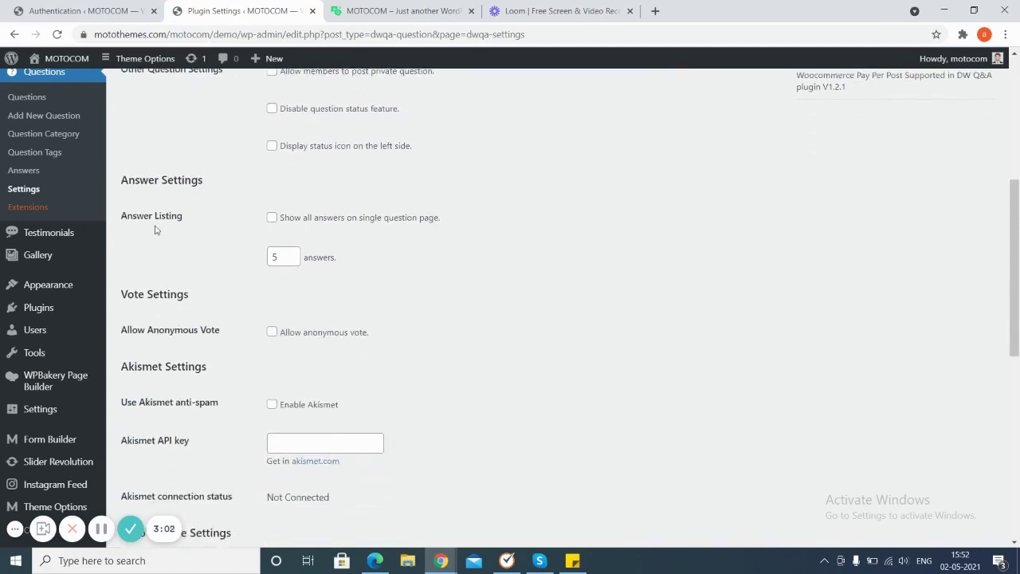
pyautogui.scroll(-1, 162, 269)
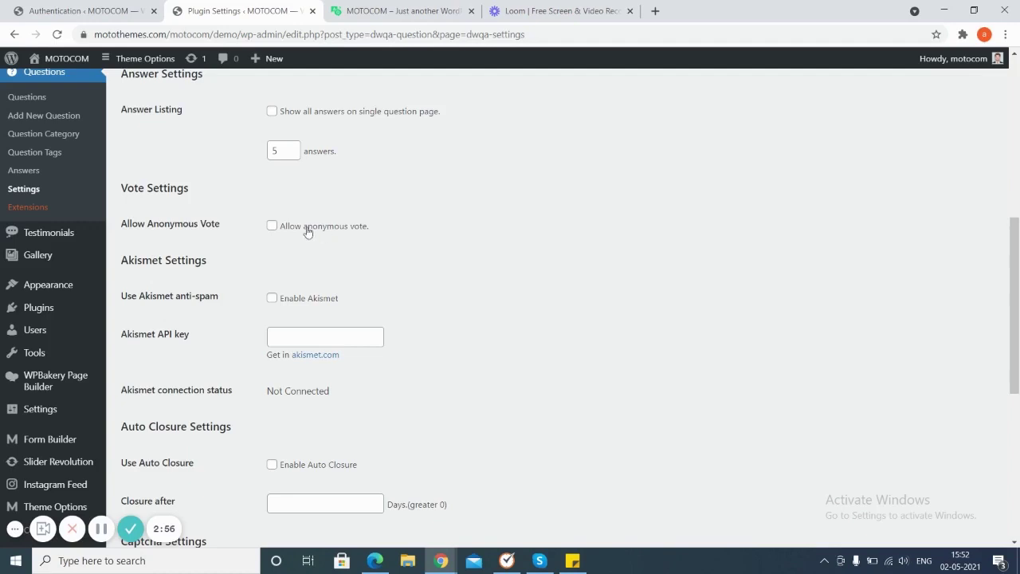
pyautogui.scroll(-3, 230, 250)
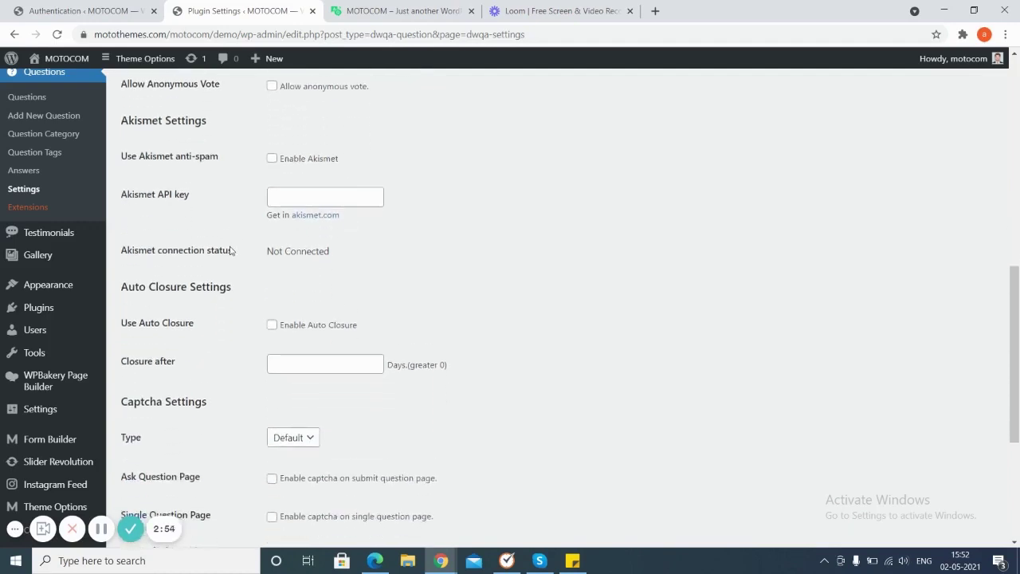
pyautogui.scroll(-1, 230, 247)
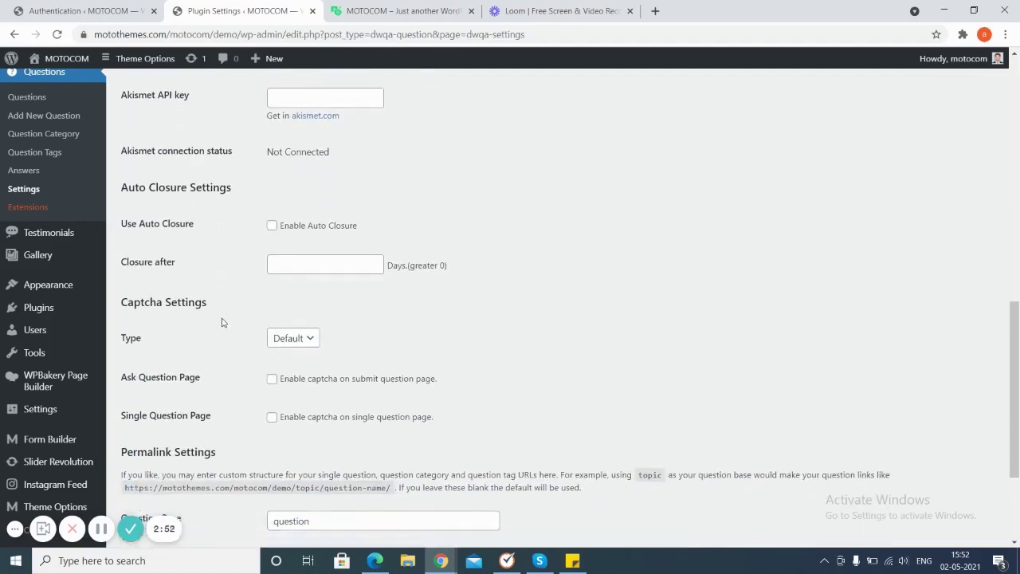
pyautogui.click(310, 339)
pyautogui.click(308, 338)
pyautogui.click(540, 343)
pyautogui.scroll(3, 539, 343)
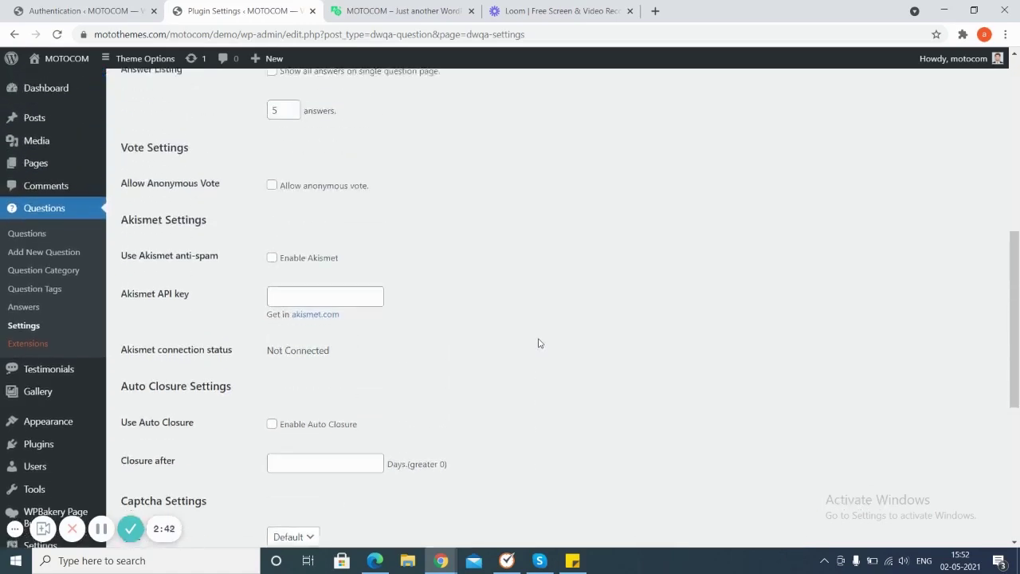
pyautogui.scroll(8, 539, 342)
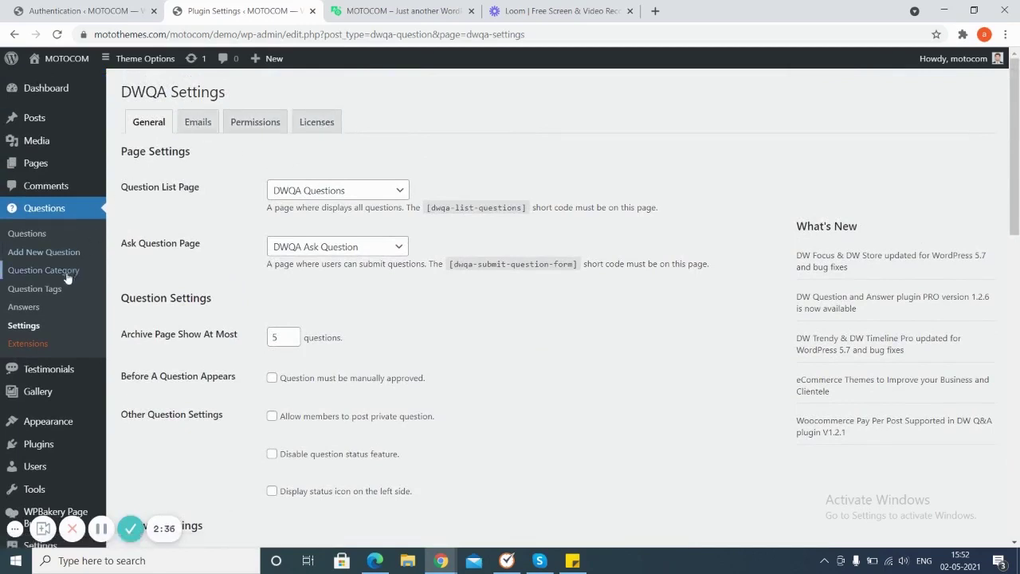
# Open the Answers list and a blank new answer form, reviewing its content, Question ID, custom field, discussion and author options.
pyautogui.click(24, 307)
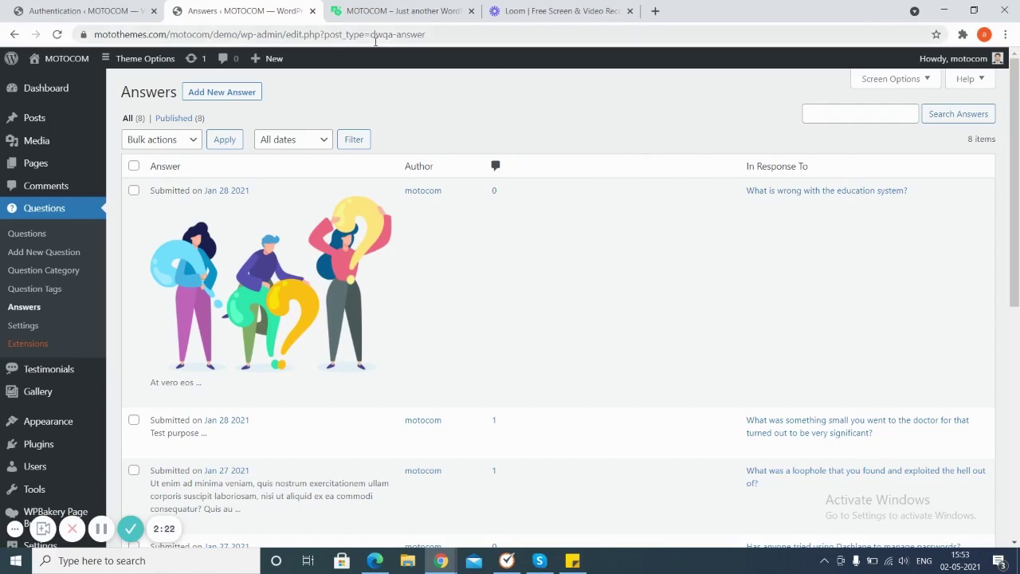
pyautogui.click(219, 99)
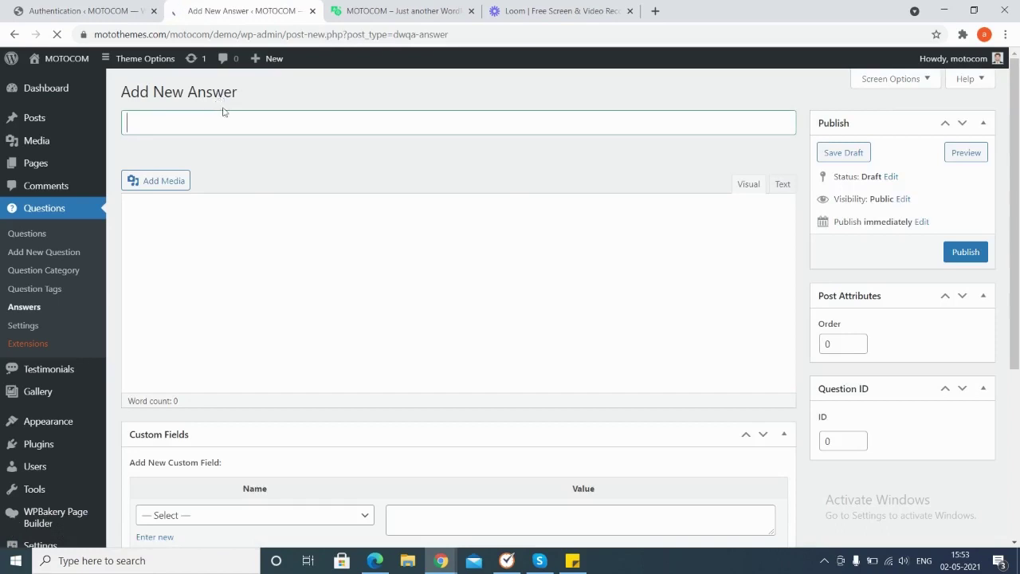
pyautogui.click(223, 278)
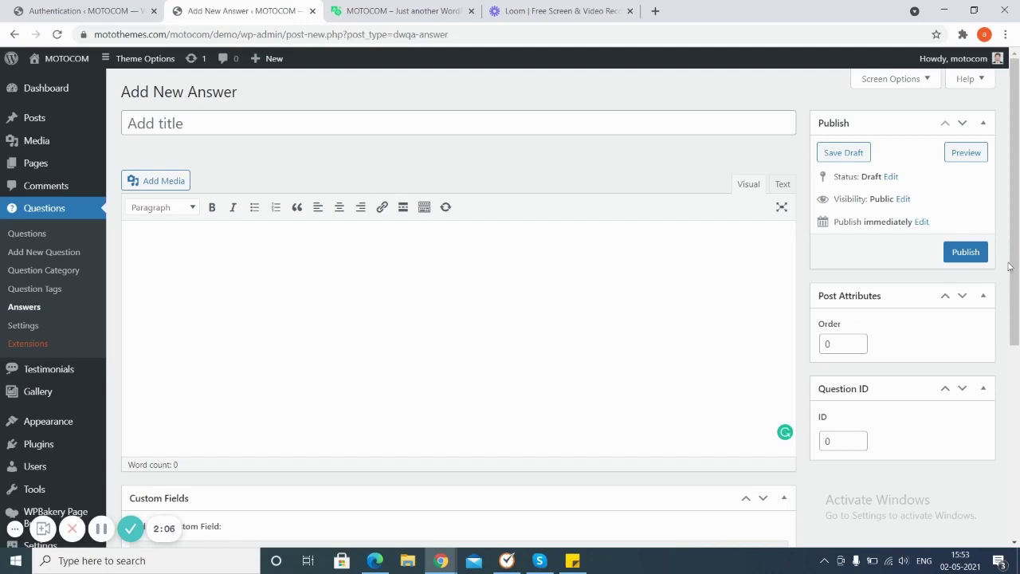
pyautogui.moveTo(1012, 268); pyautogui.dragTo(1016, 455)
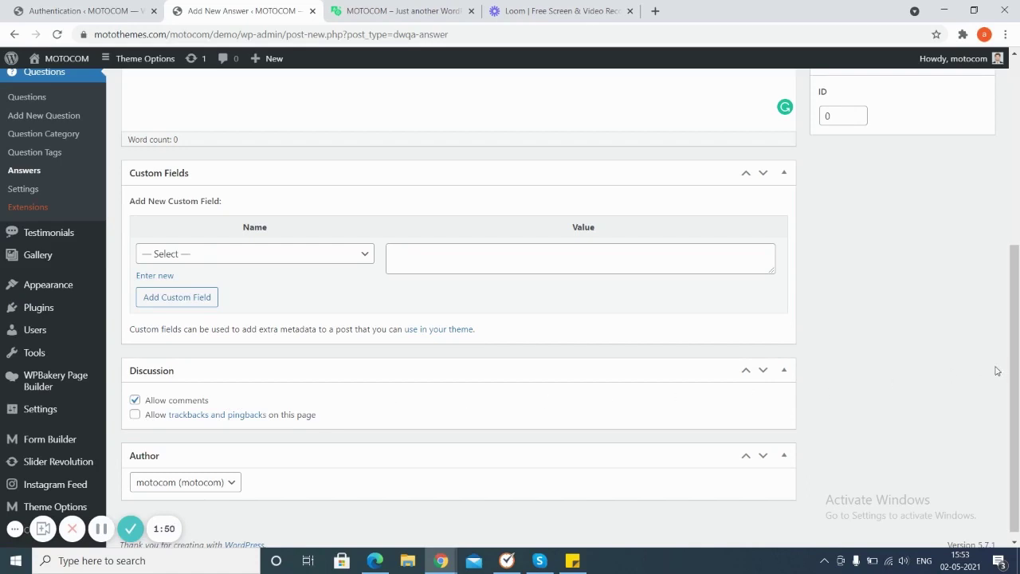
pyautogui.moveTo(1016, 420); pyautogui.dragTo(1017, 426)
pyautogui.scroll(3, 1017, 388)
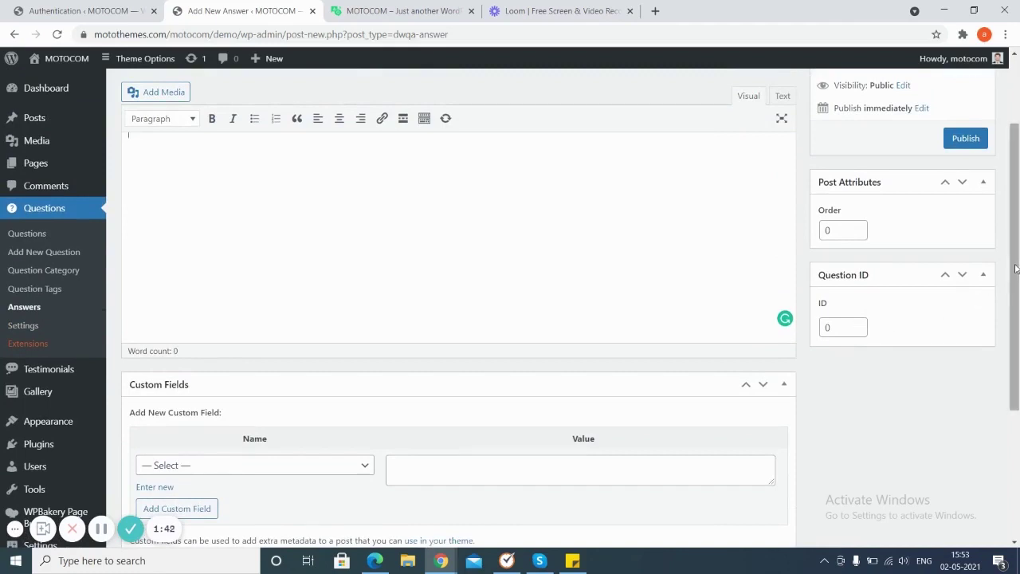
pyautogui.scroll(2, 1015, 269)
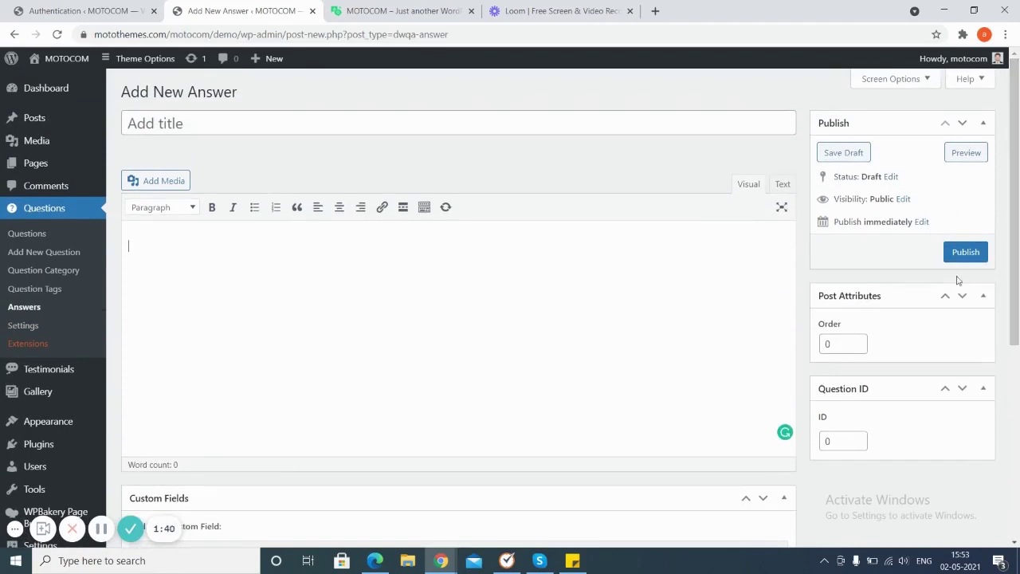